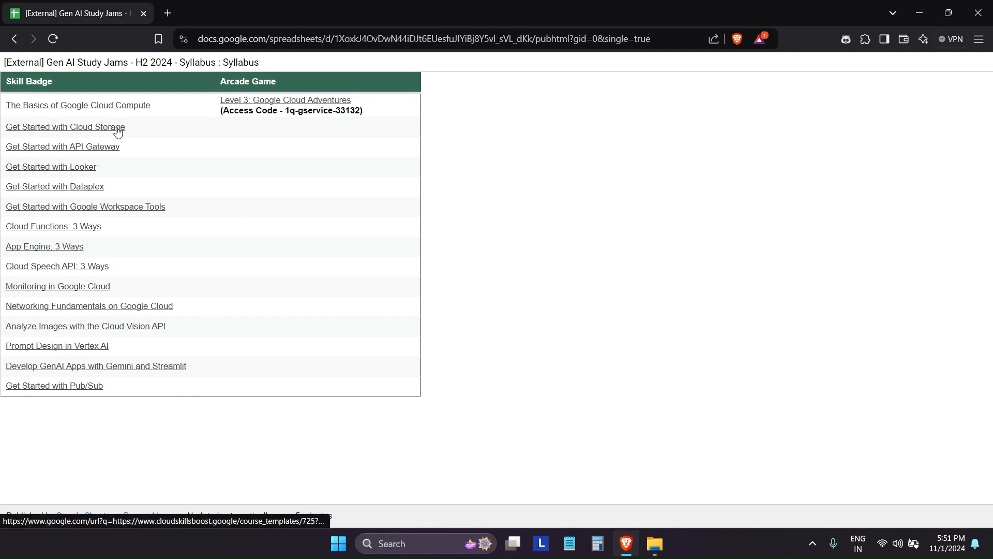
Step: Open the "Get Started with Cloud Storage" skill badge from the syllabus in a new tab and switch to it
right_click(87, 129)
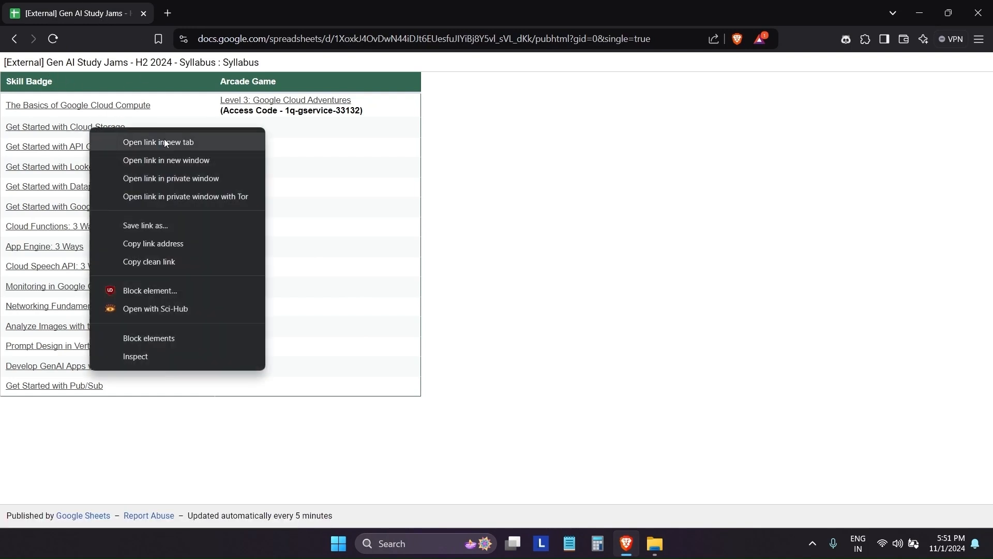
click(62, 153)
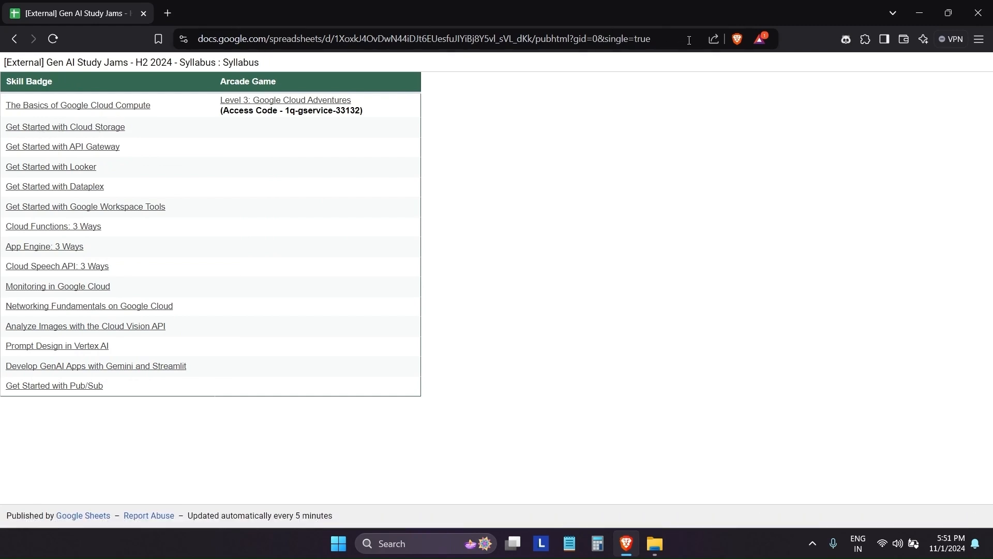
middle_click(95, 134)
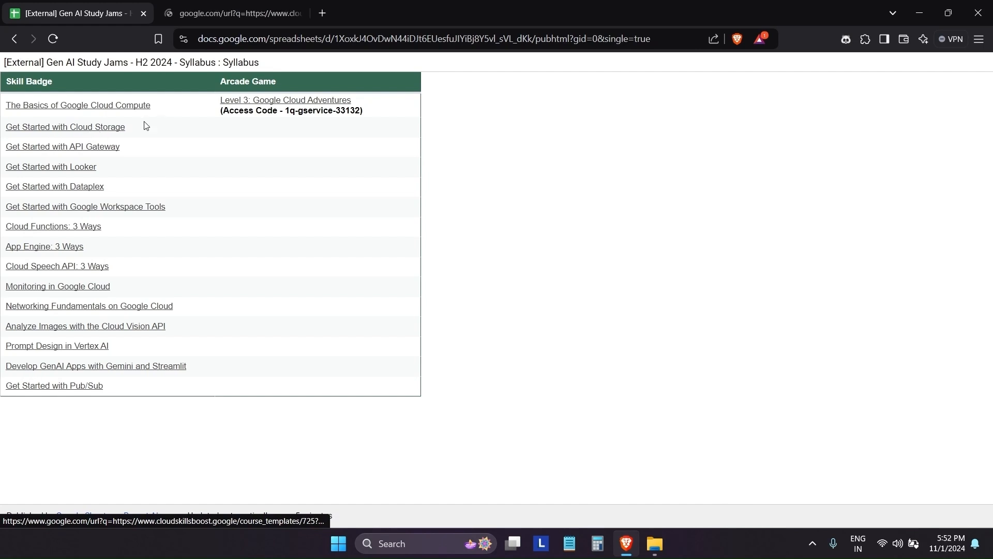
click(198, 14)
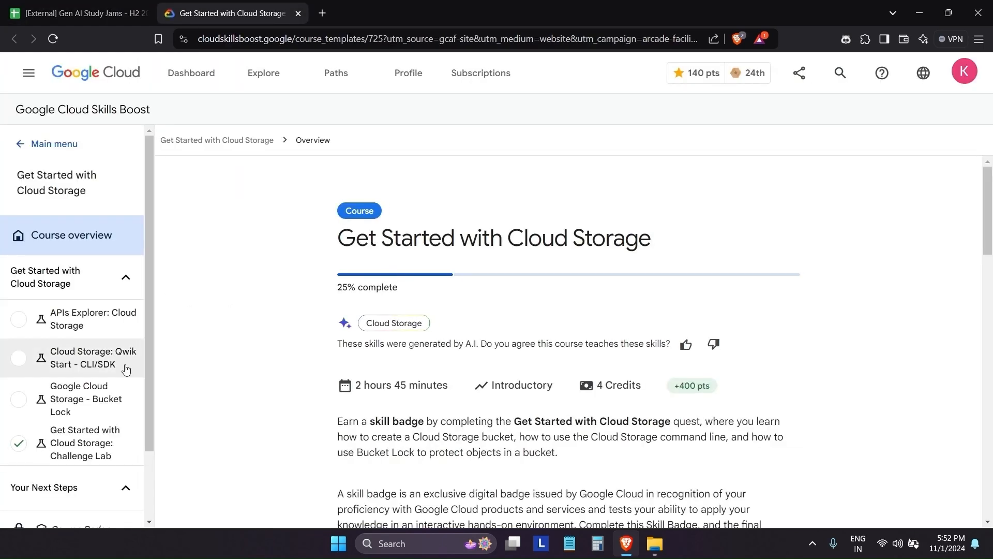
Step: Check the signed-in account's details and available credits
click(965, 71)
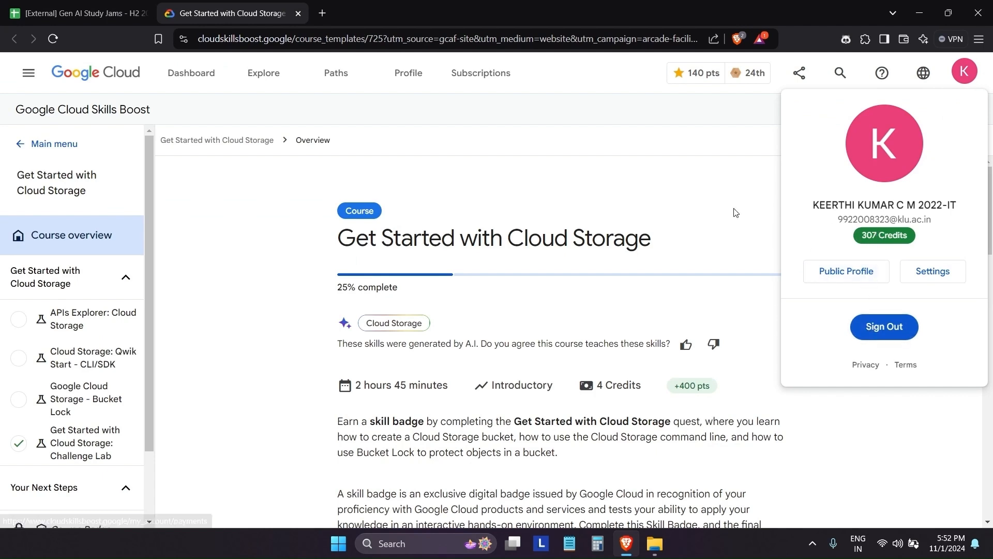
click(720, 210)
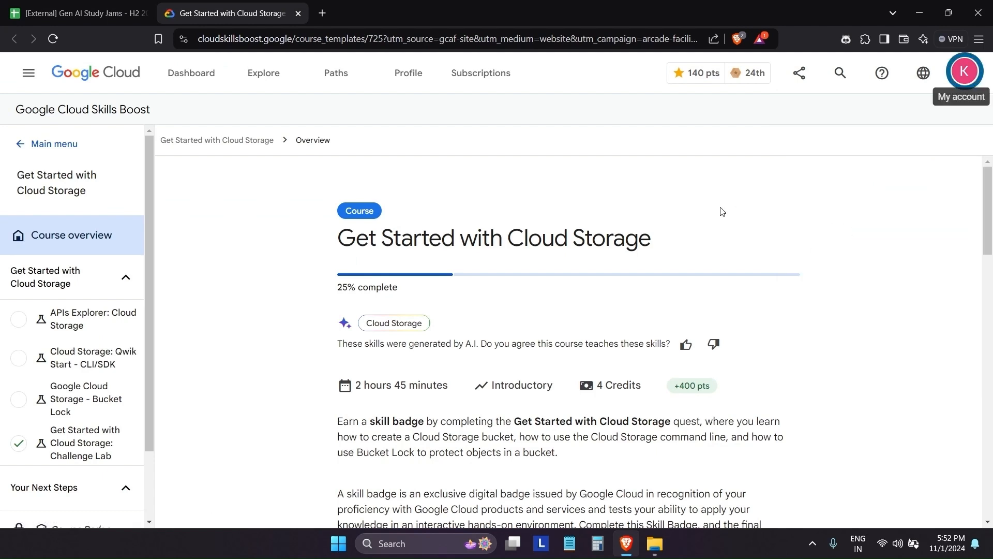
click(967, 74)
click(964, 71)
Step: Open the "Get Started with Cloud Storage: Challenge Lab" from the course outline
scroll(73, 362, down, 2)
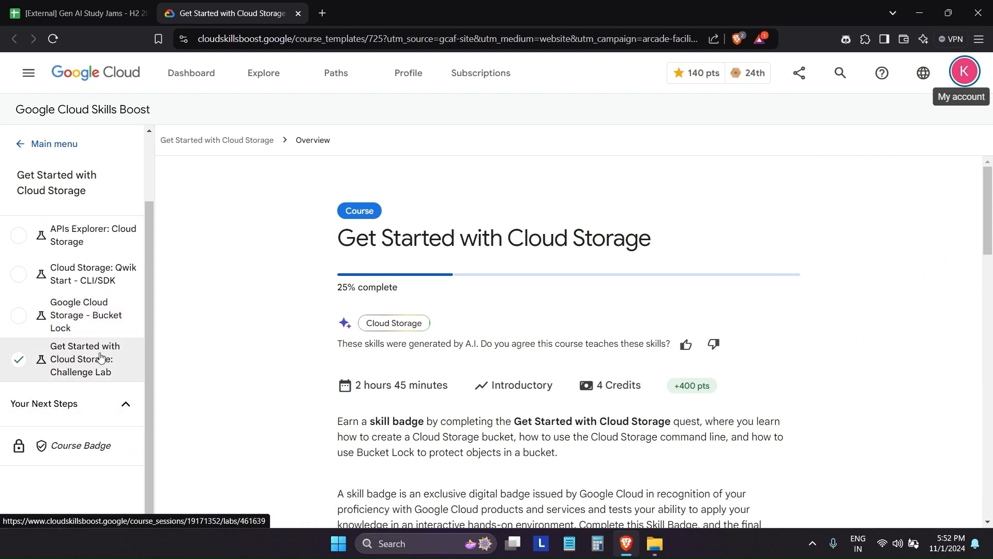
click(161, 352)
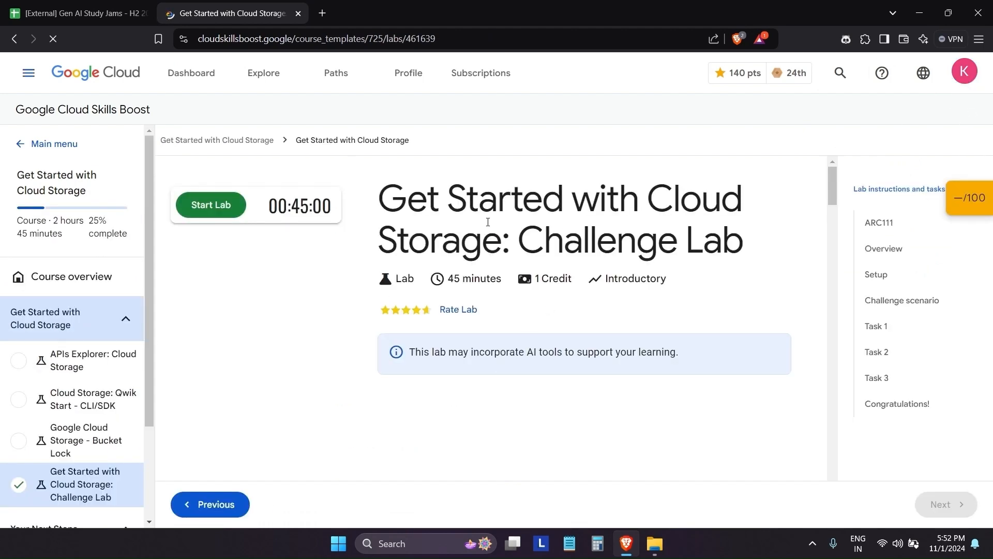
scroll(83, 373, down, 2)
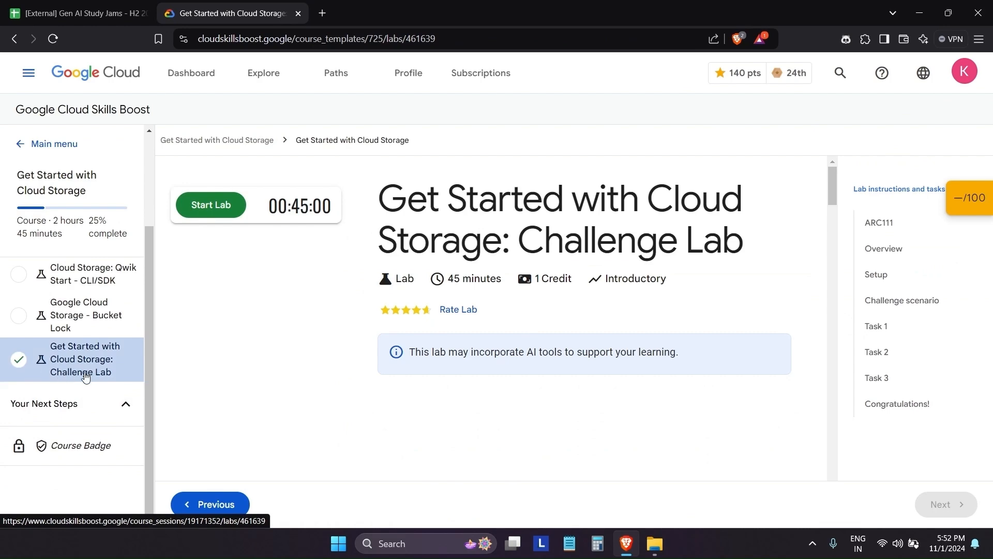
scroll(81, 377, up, 2)
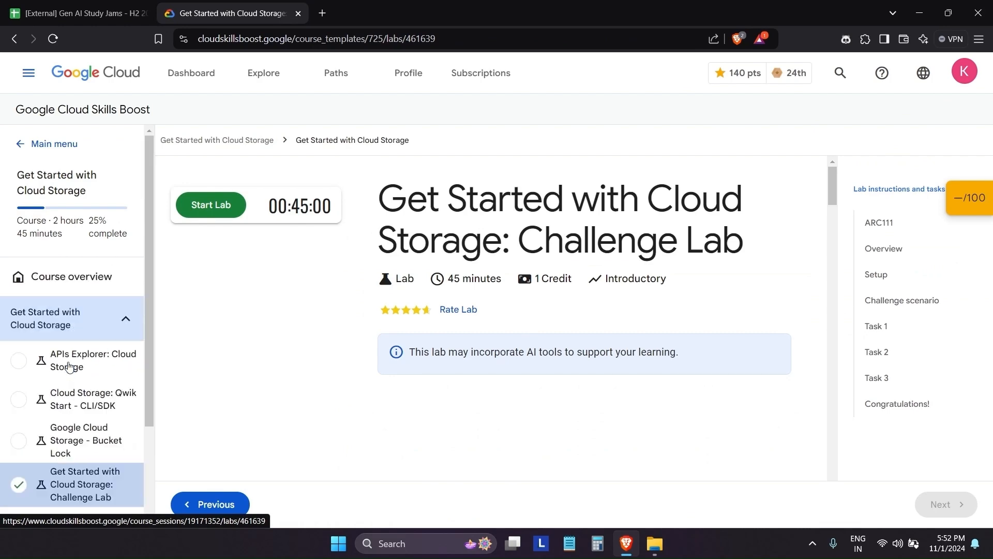
scroll(48, 450, down, 2)
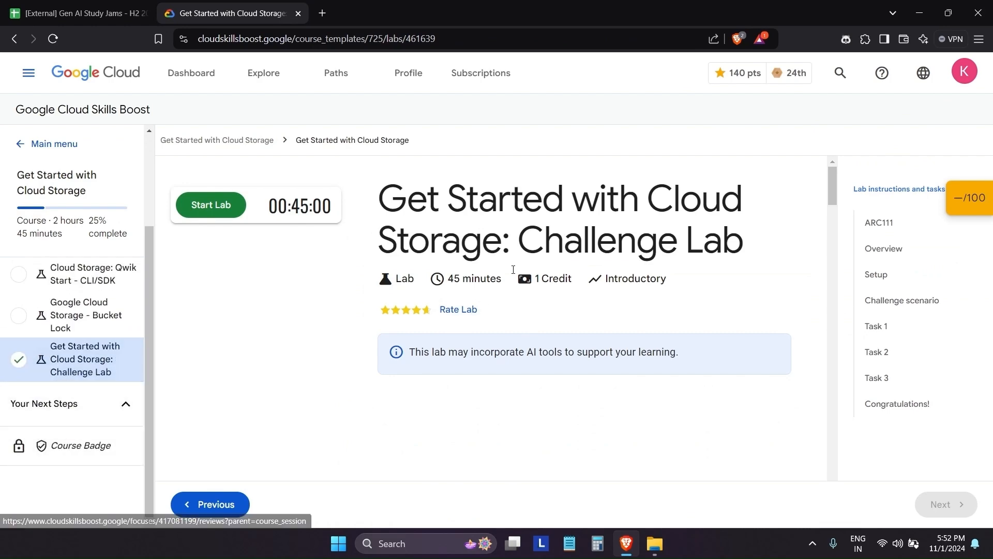
Step: Look through the challenge lab's setup instructions, challenge scenario and Task 1 to Task 3 sections
scroll(542, 253, down, 10)
scroll(542, 253, down, 15)
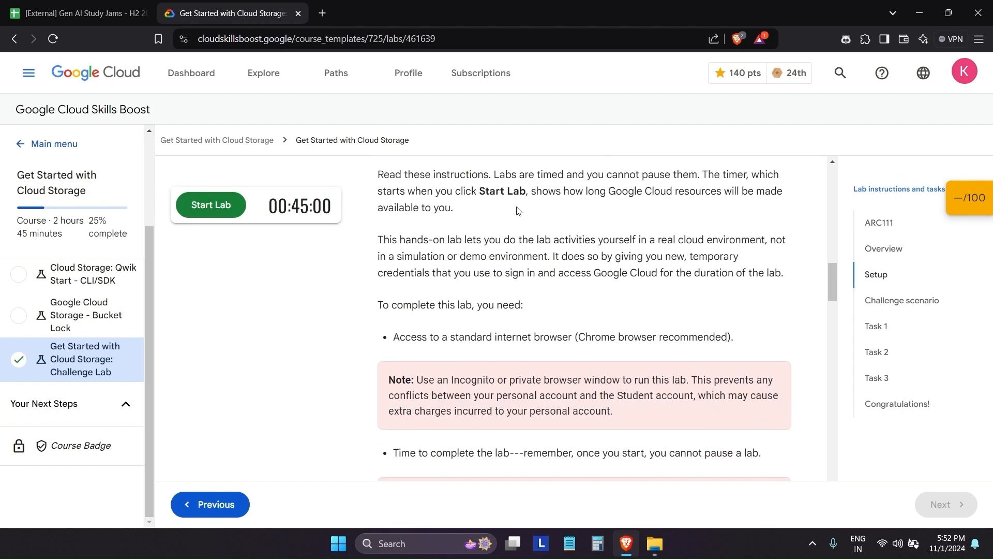
scroll(464, 187, down, 8)
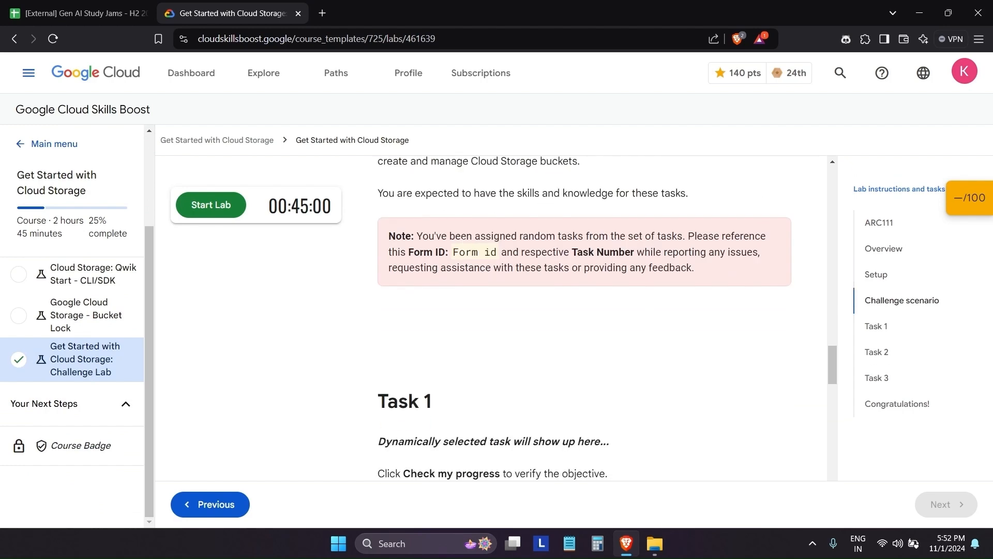
scroll(461, 246, up, 6)
scroll(457, 253, up, 4)
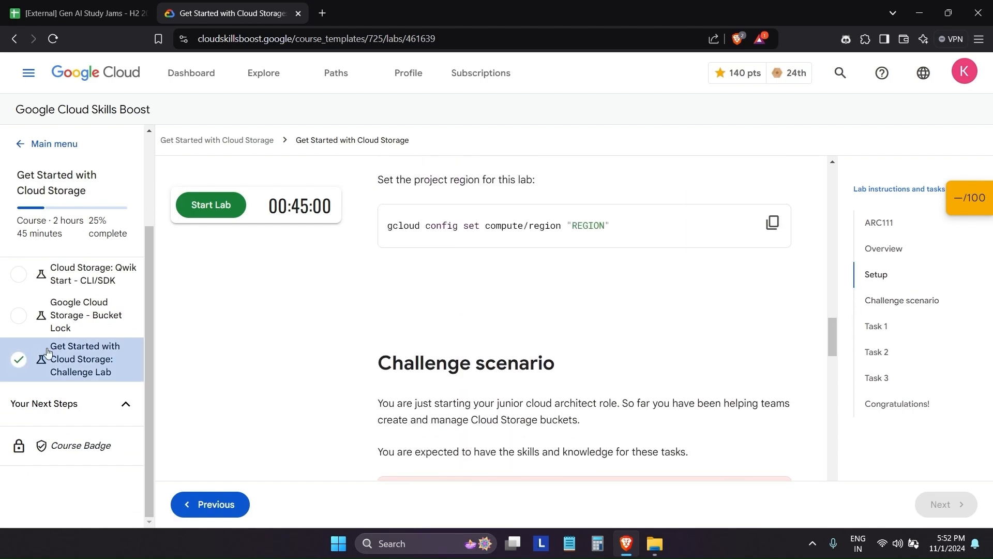
scroll(41, 320, up, 2)
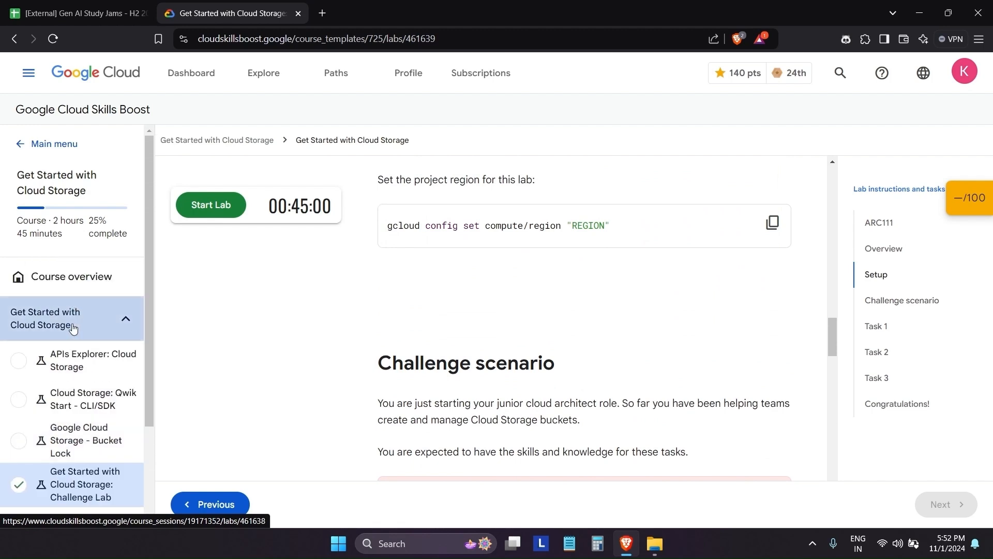
scroll(31, 383, down, 2)
scroll(451, 252, down, 2)
scroll(450, 252, down, 5)
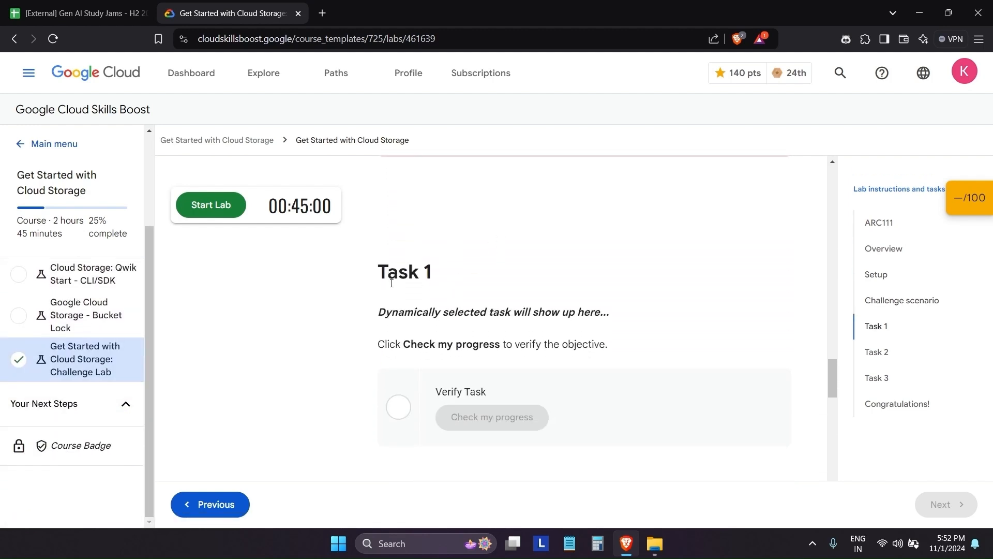
scroll(392, 283, down, 1)
scroll(480, 258, down, 9)
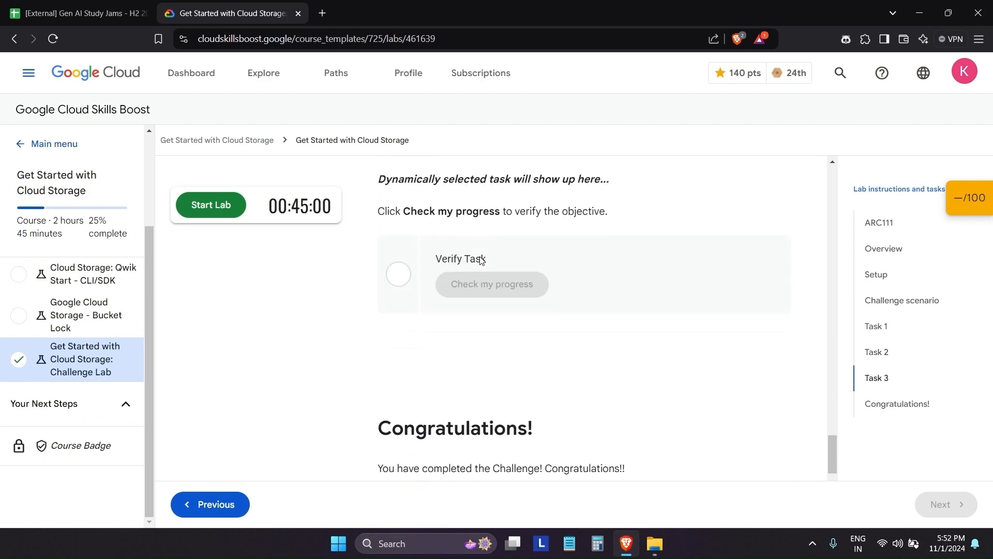
scroll(481, 257, up, 2)
scroll(481, 256, up, 8)
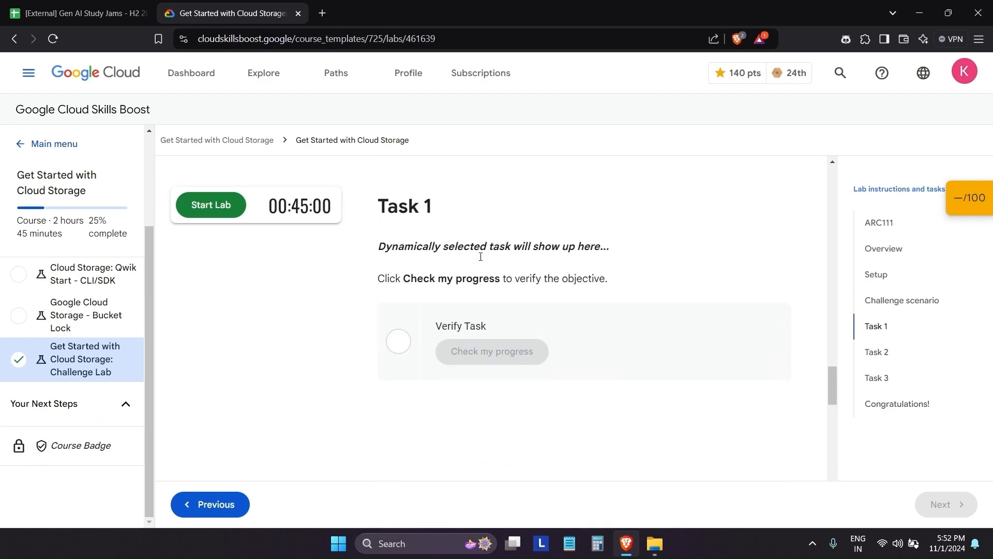
scroll(497, 303, down, 1)
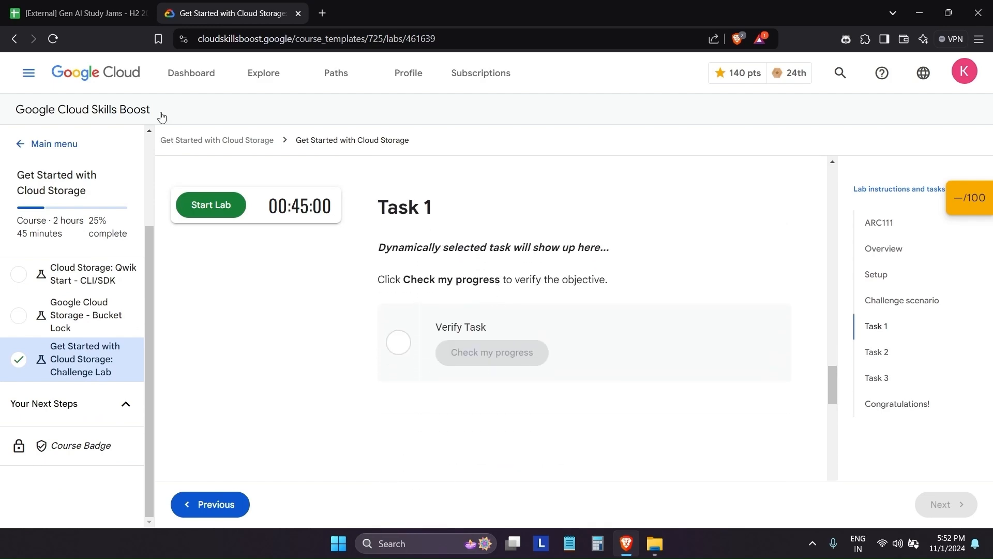
Step: Close the Gen AI Study Jams syllabus tab and look over the lab's Task 1 and Task 2 sections
click(143, 14)
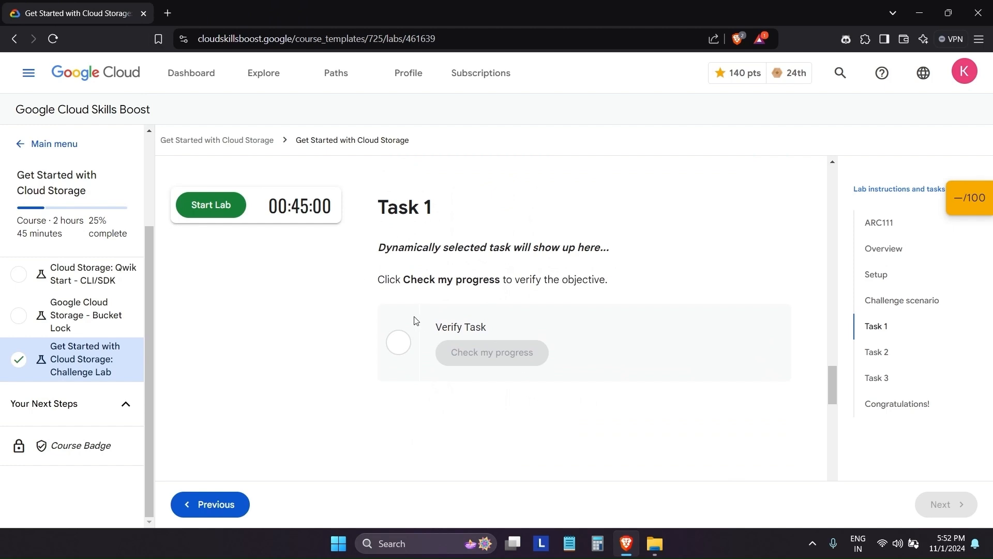
scroll(559, 359, down, 3)
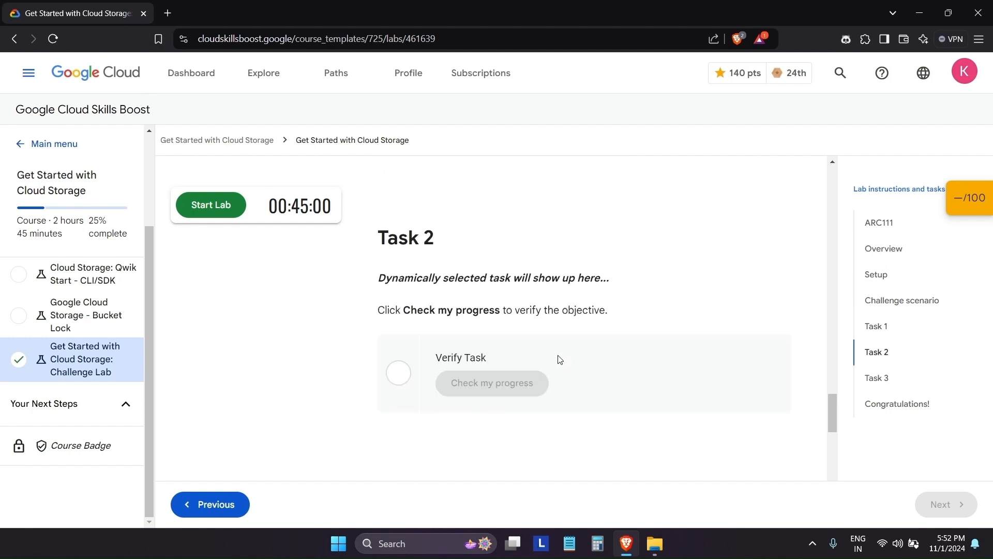
scroll(558, 359, up, 5)
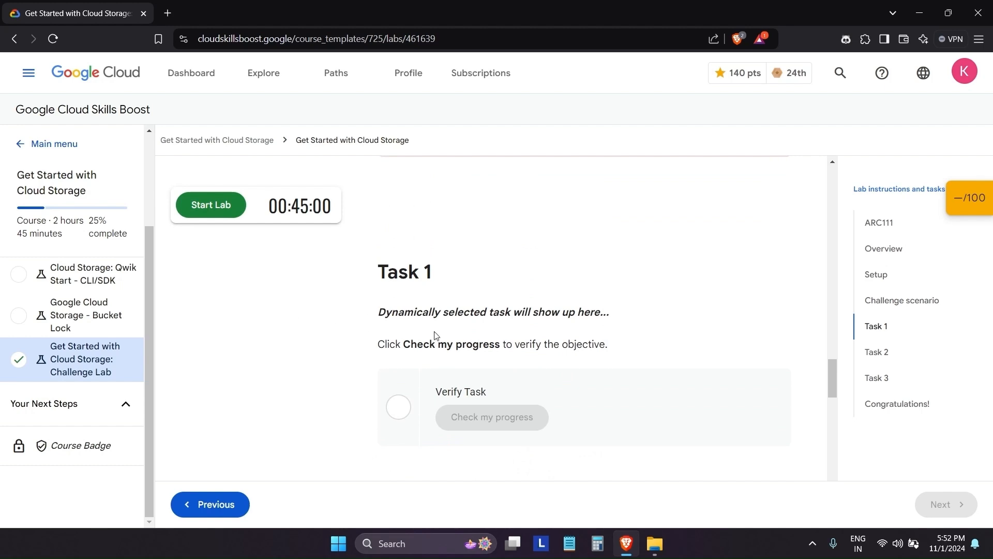
Step: Start the challenge lab, completing the robot check and launching it with 1 credit
drag(375, 344, 633, 345)
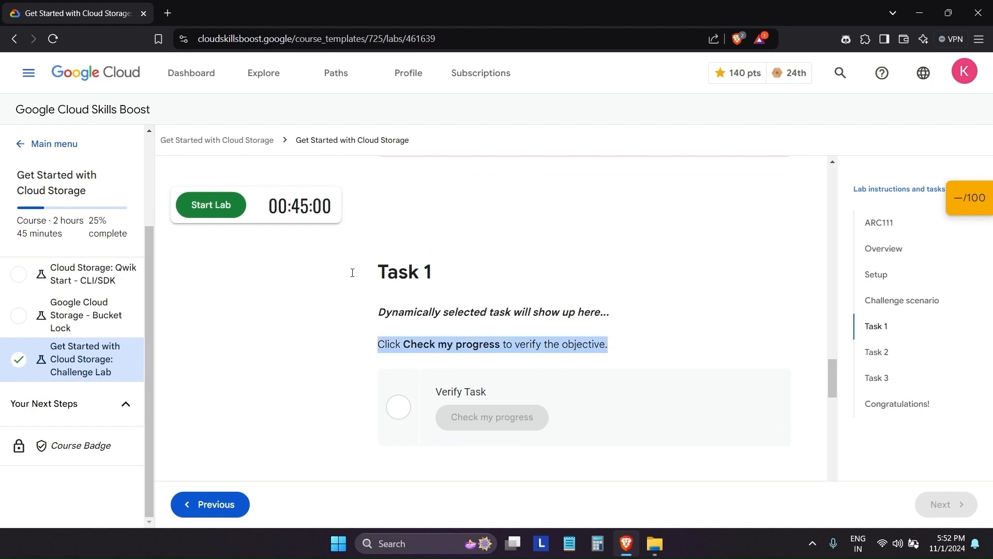
click(226, 210)
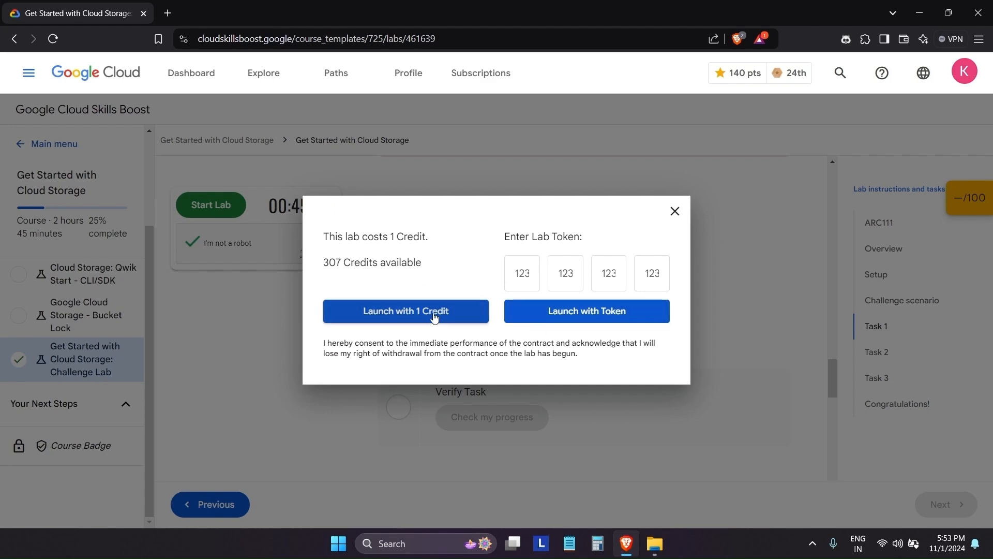
click(415, 314)
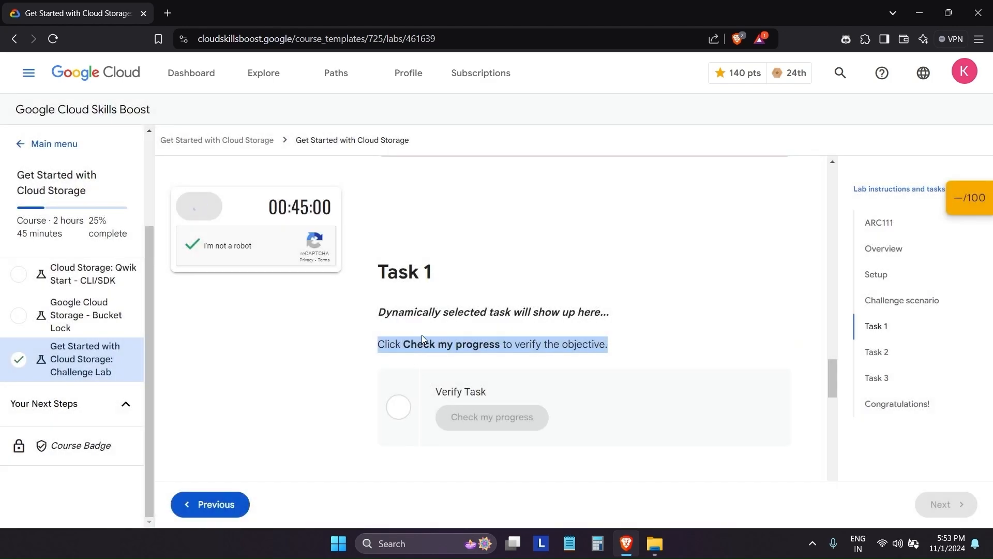
Step: Read the Task 1 instructions for the Nearline Storage class bucket and examine the lab's credentials, project ID and bucket name fields
scroll(439, 308, down, 2)
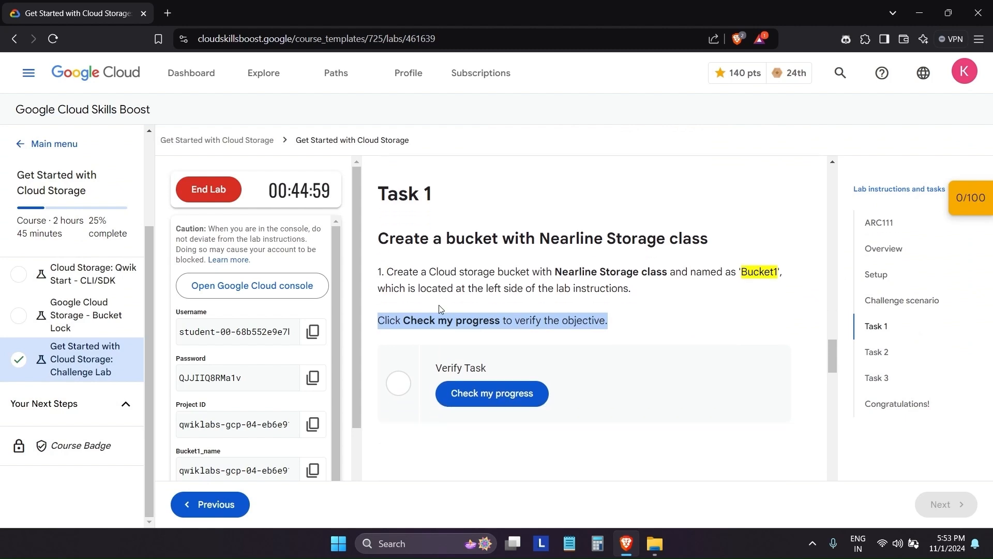
scroll(289, 351, down, 1)
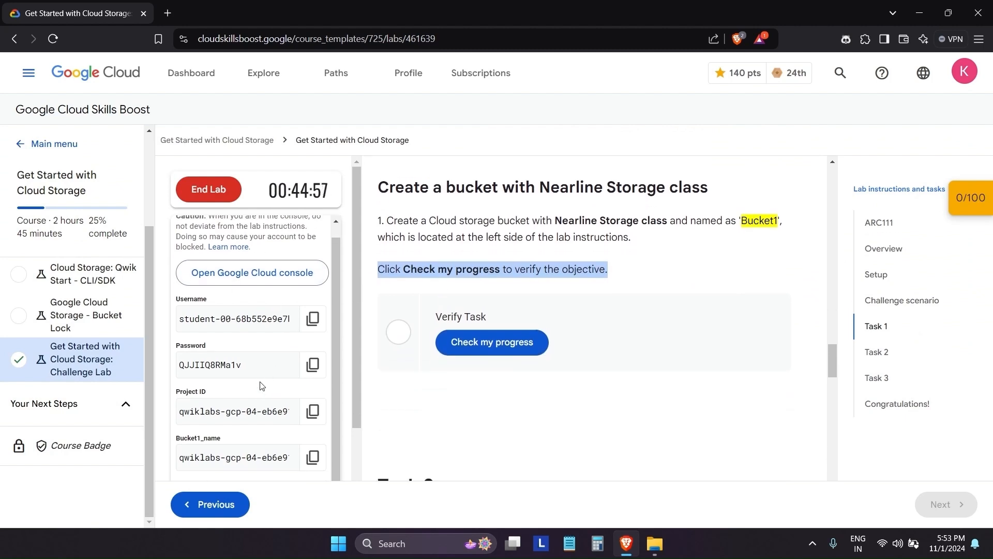
scroll(259, 386, up, 1)
scroll(250, 394, down, 1)
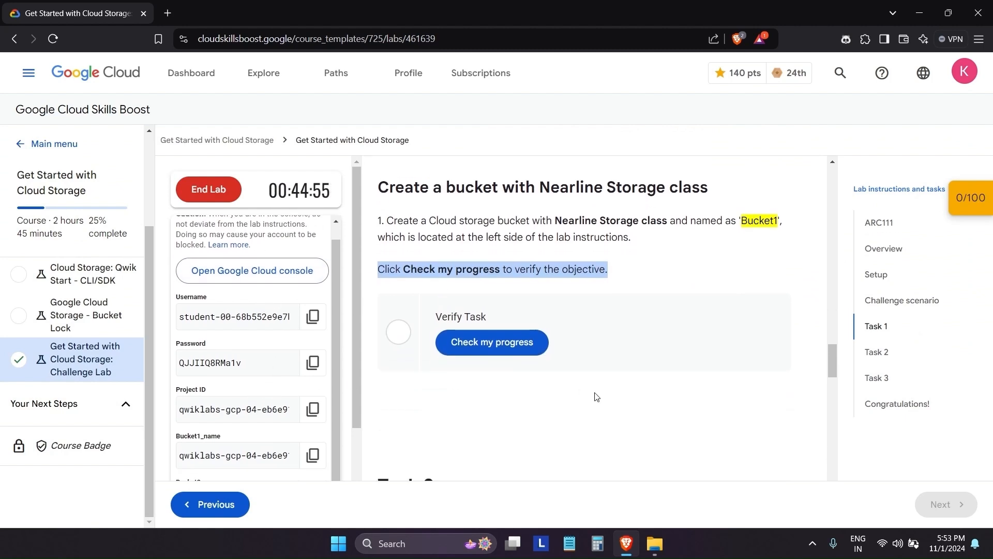
click(614, 387)
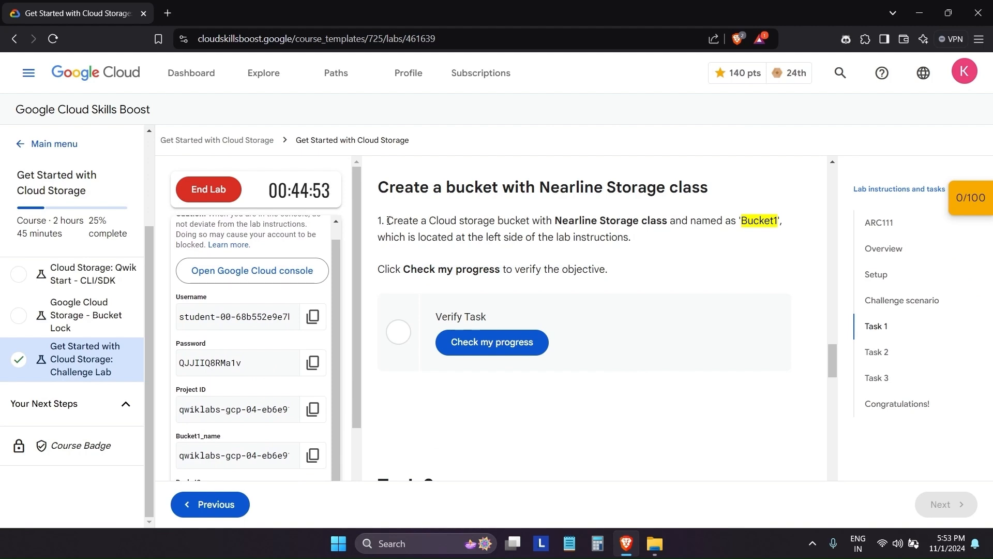
drag(389, 221, 774, 247)
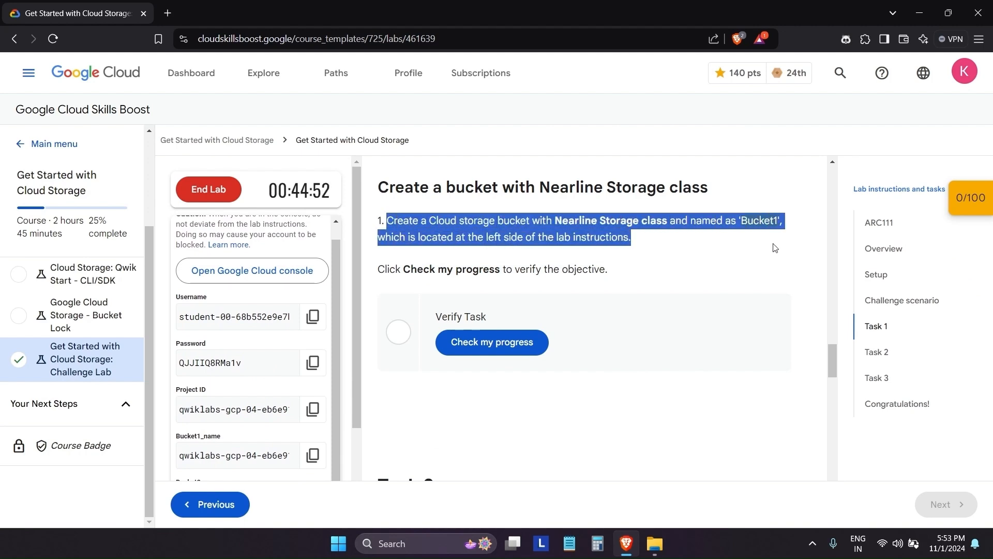
click(624, 259)
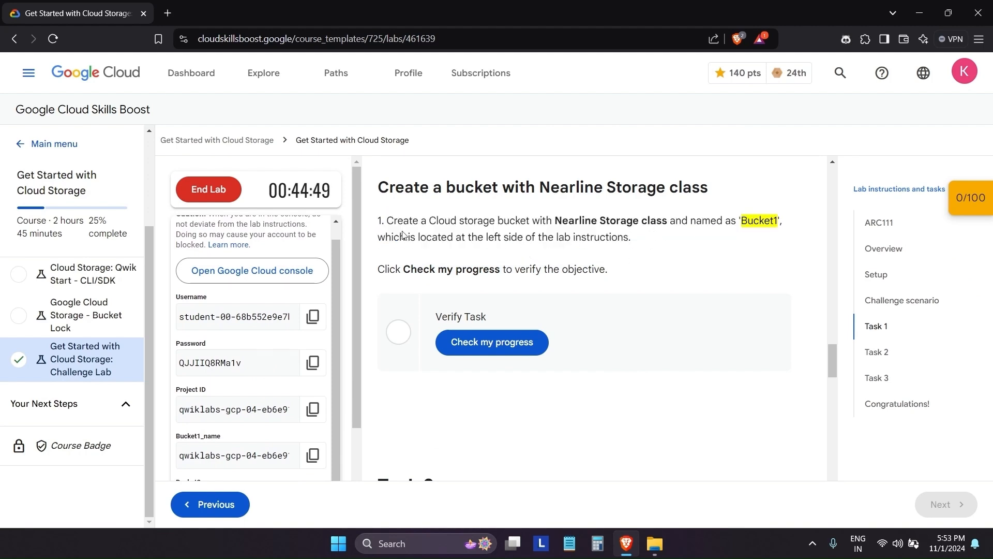
drag(401, 222, 627, 255)
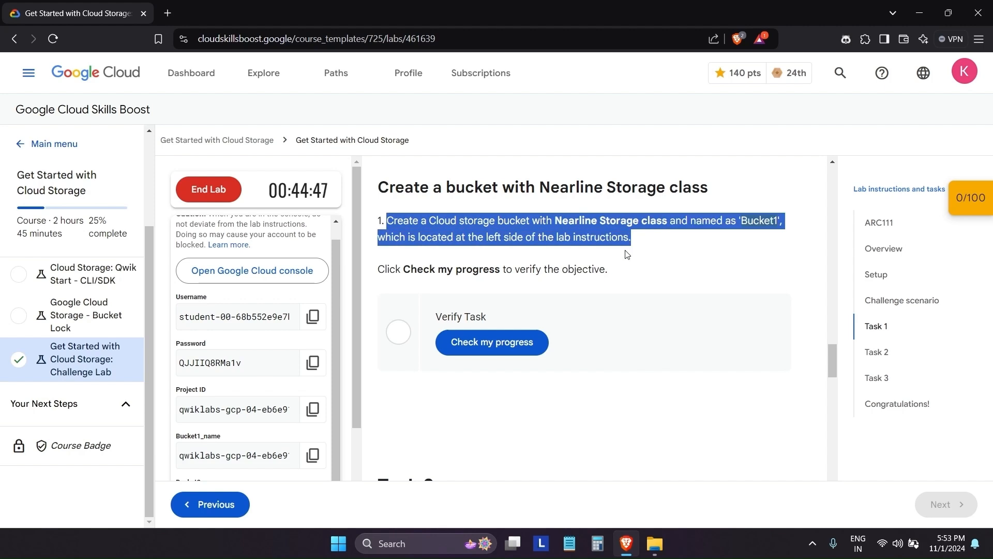
click(530, 261)
drag(430, 220, 628, 222)
click(662, 253)
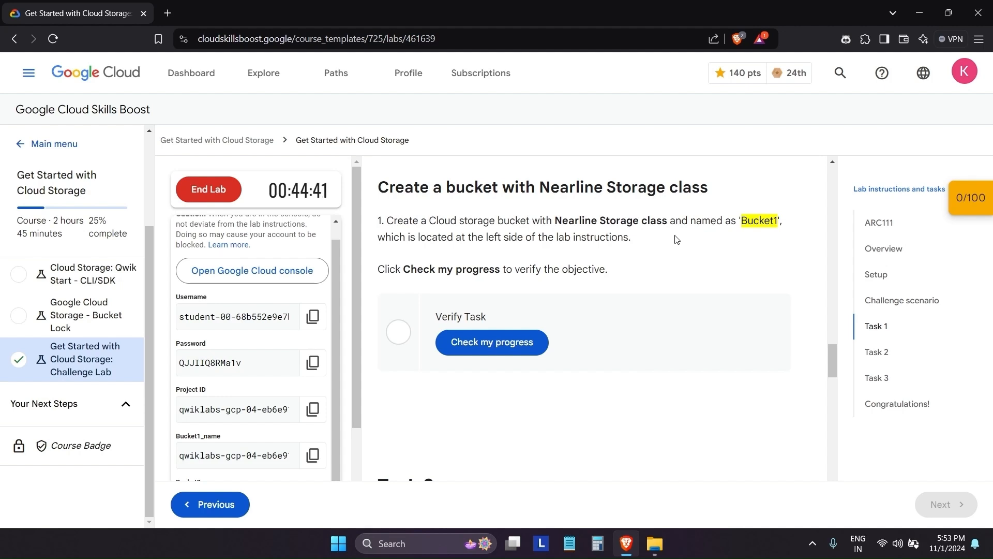
scroll(199, 348, down, 2)
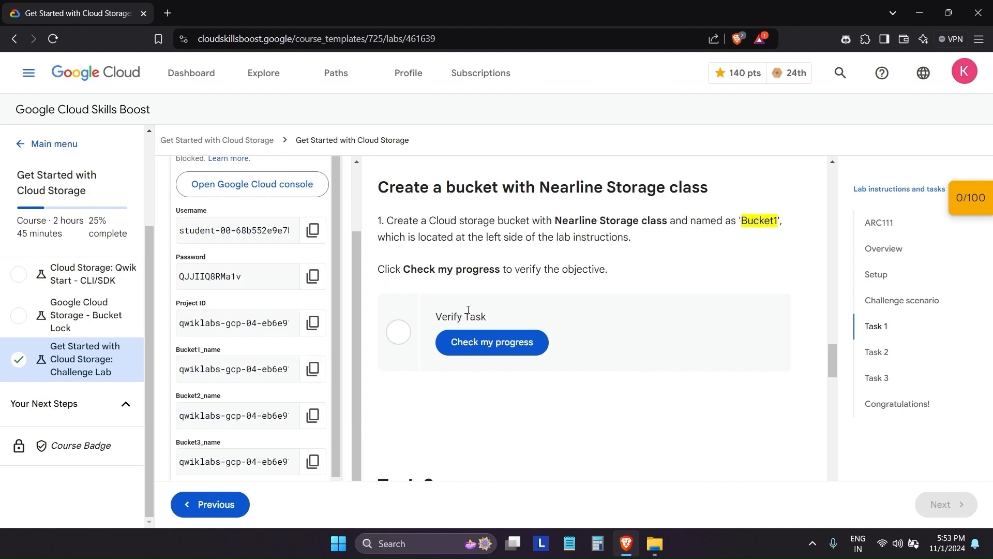
scroll(265, 298, up, 3)
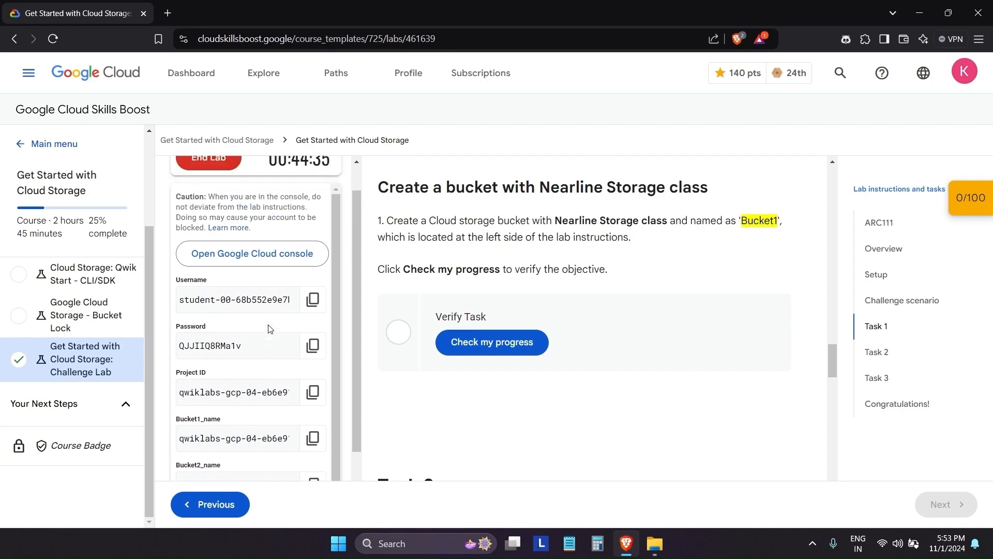
Step: Open the Google Cloud console sign-in page from the lab and enter the lab's student username
click(226, 287)
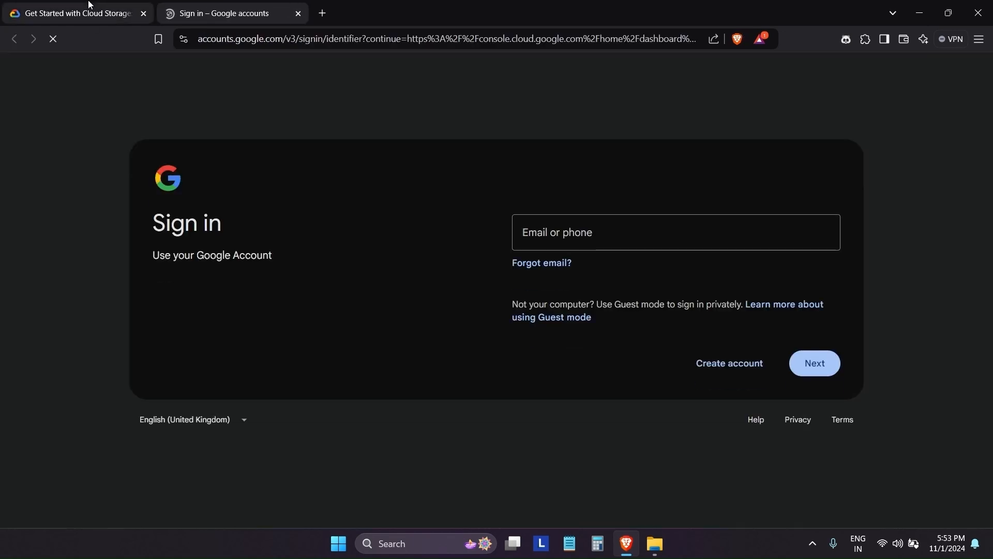
click(544, 232)
key(ctrl+v)
Step: Copy the password from the lab credentials and sign in to the student account with it
click(77, 13)
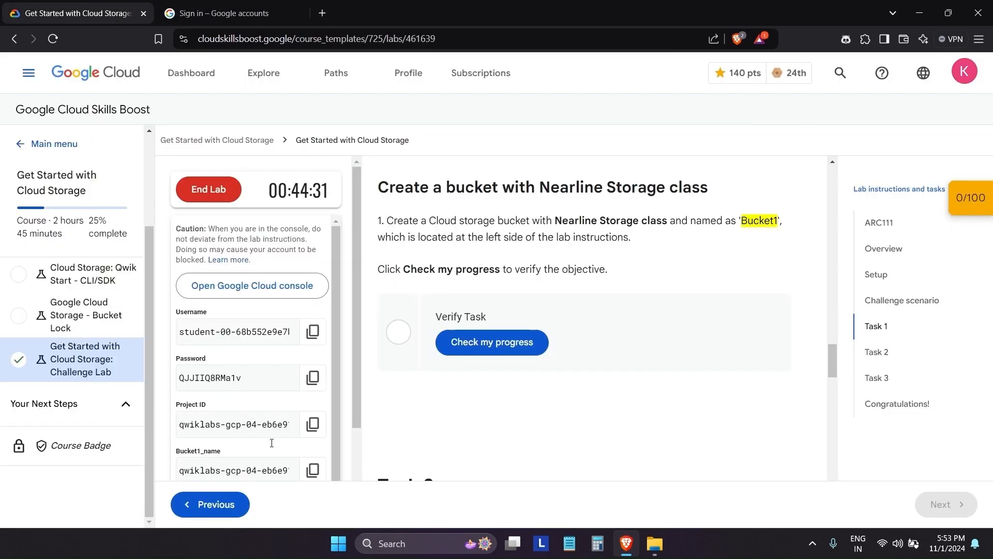
scroll(271, 405, down, 1)
click(312, 362)
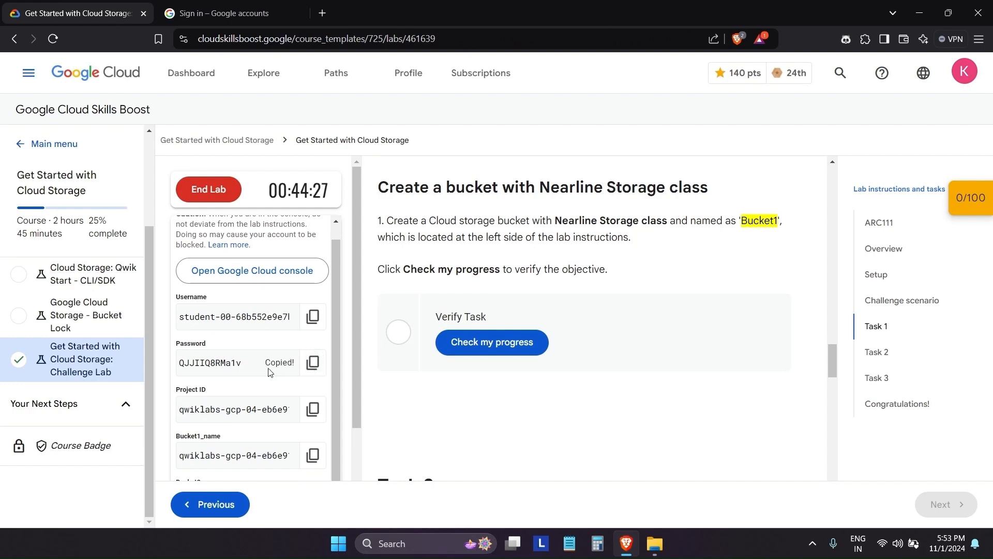
key(ctrl+Tab)
click(813, 359)
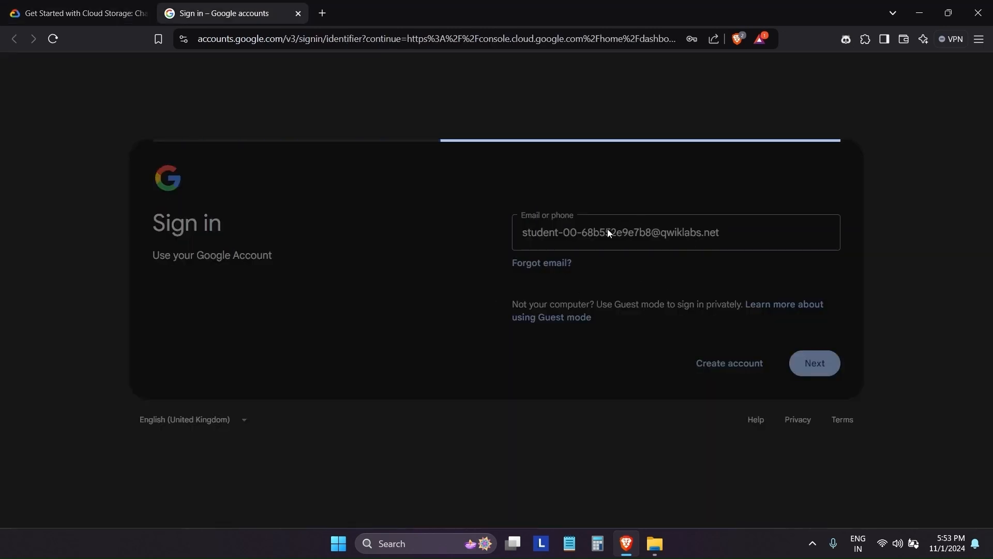
click(718, 278)
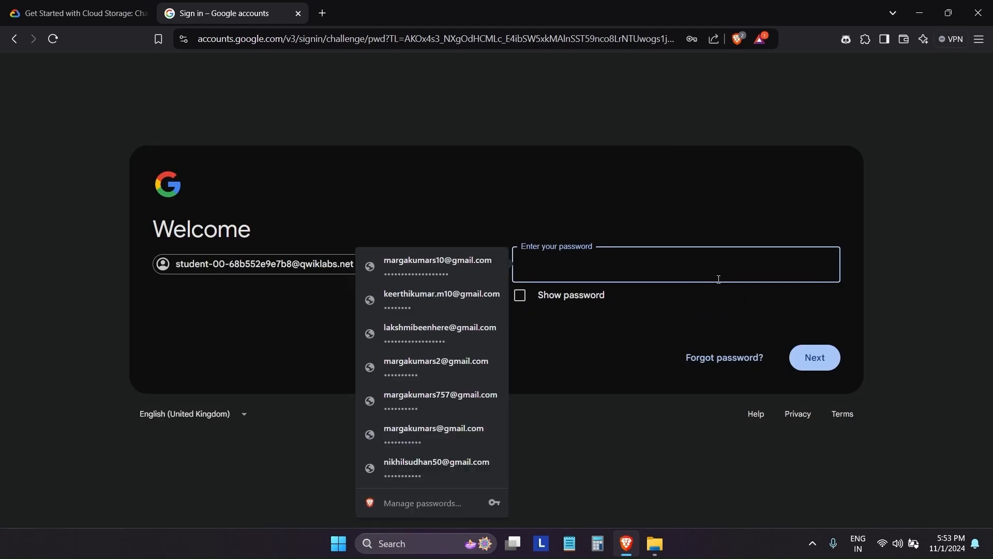
key(ctrl+v)
key(Return)
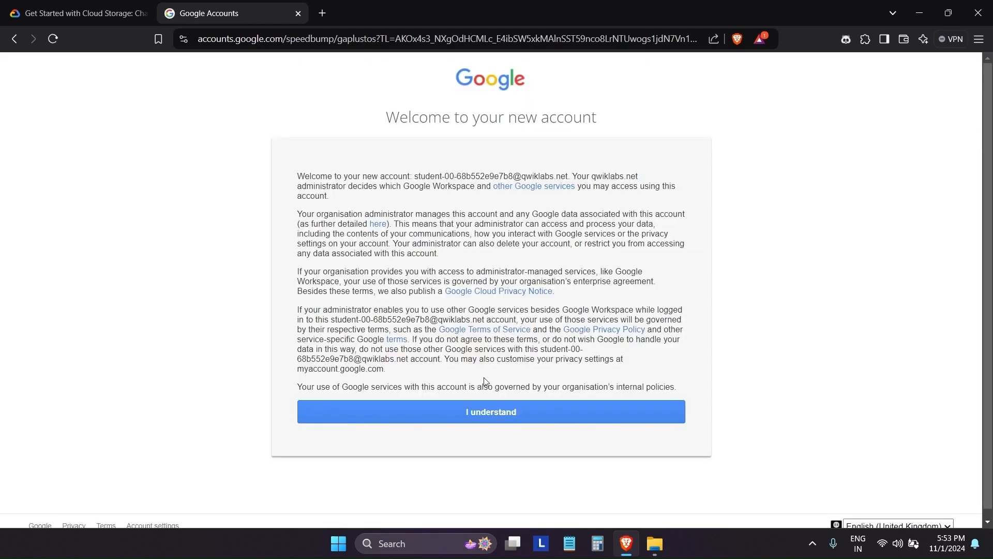
Step: Acknowledge the new account notice and agree to the Google Cloud Terms of Service with the country set to India
click(579, 417)
click(88, 13)
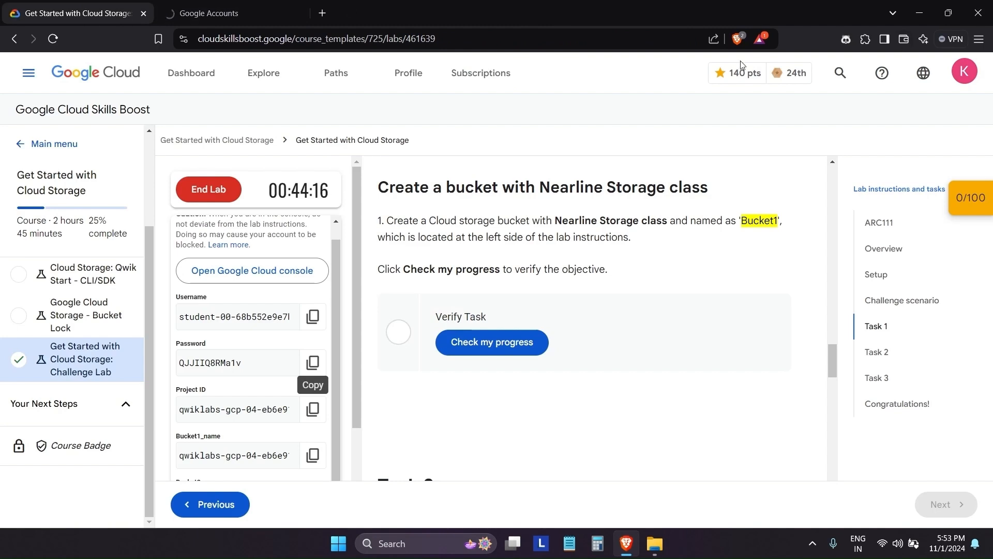
click(218, 13)
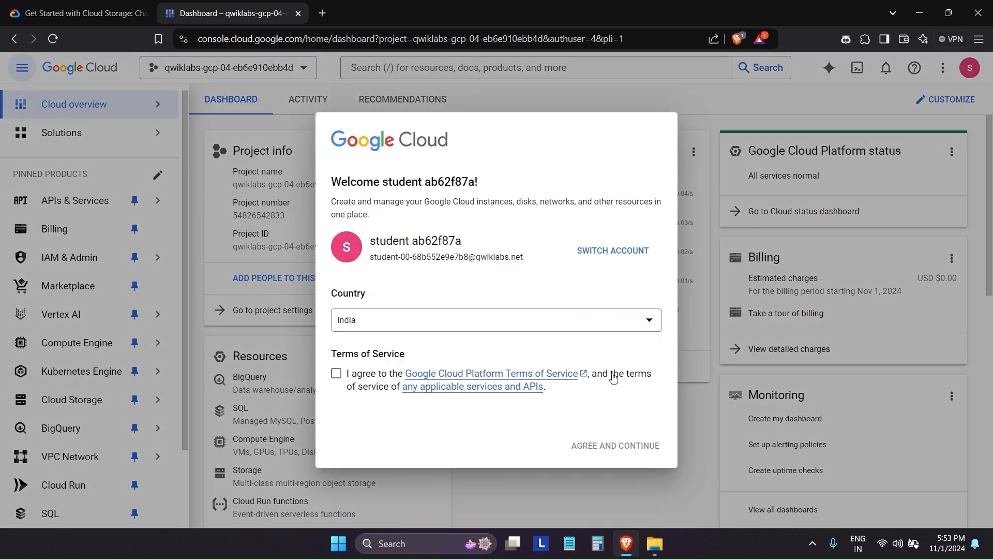
click(371, 382)
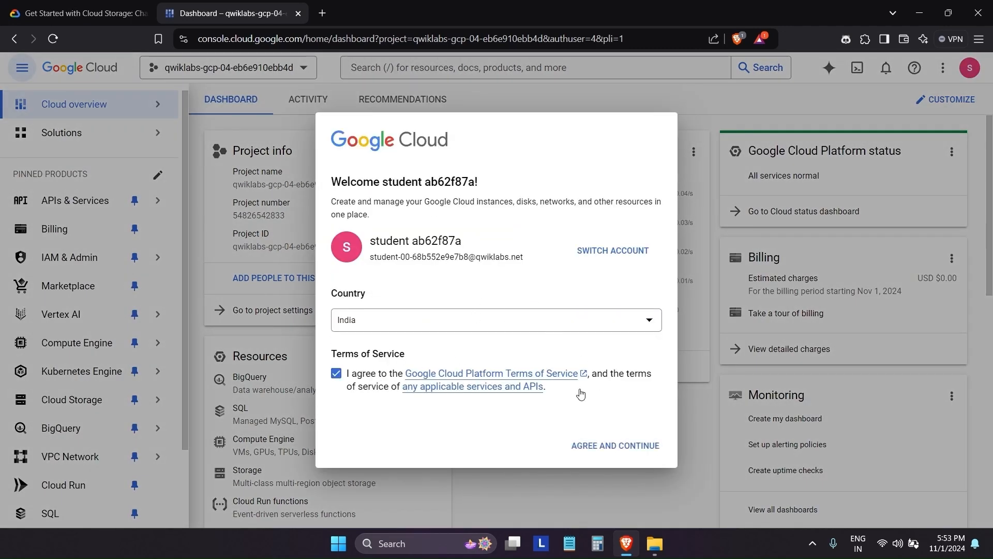
click(642, 444)
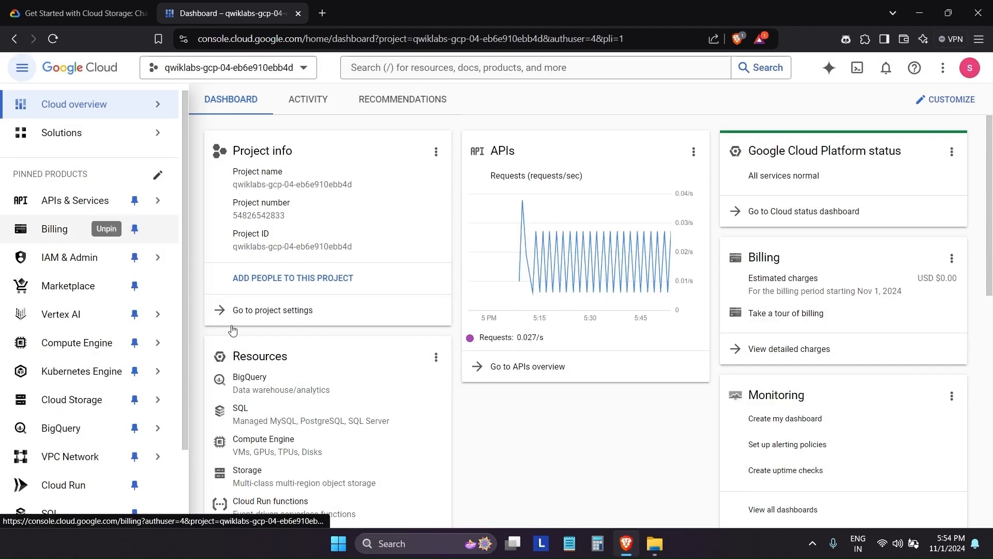
Step: Review Task 1's Nearline Storage class requirement and copy the Bucket1 name from the lab details
click(78, 13)
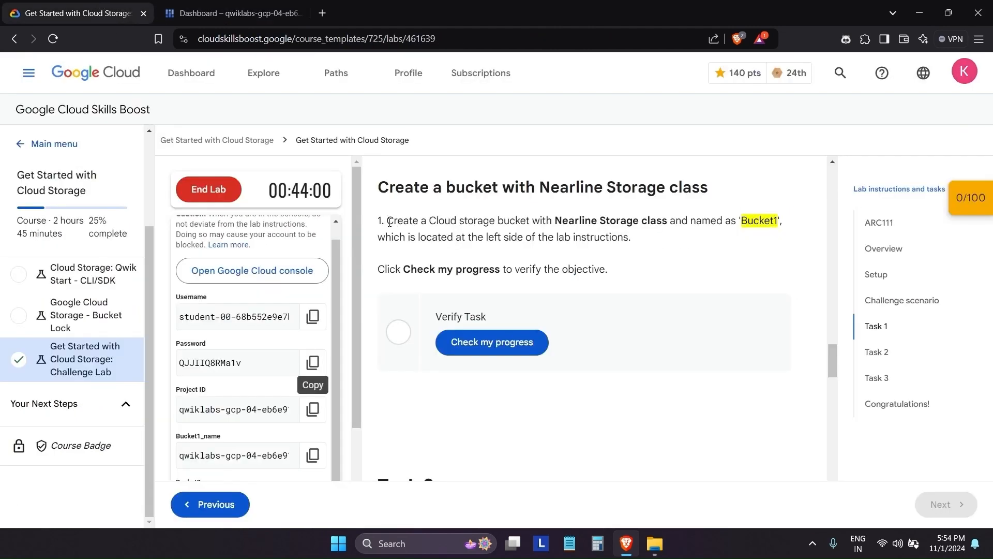
drag(388, 222, 660, 223)
click(549, 239)
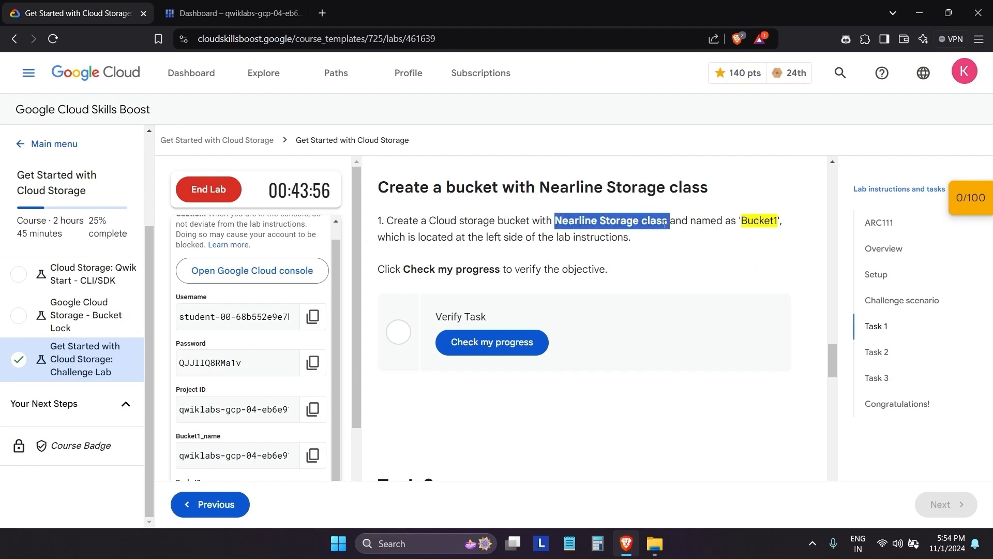
scroll(246, 358, down, 2)
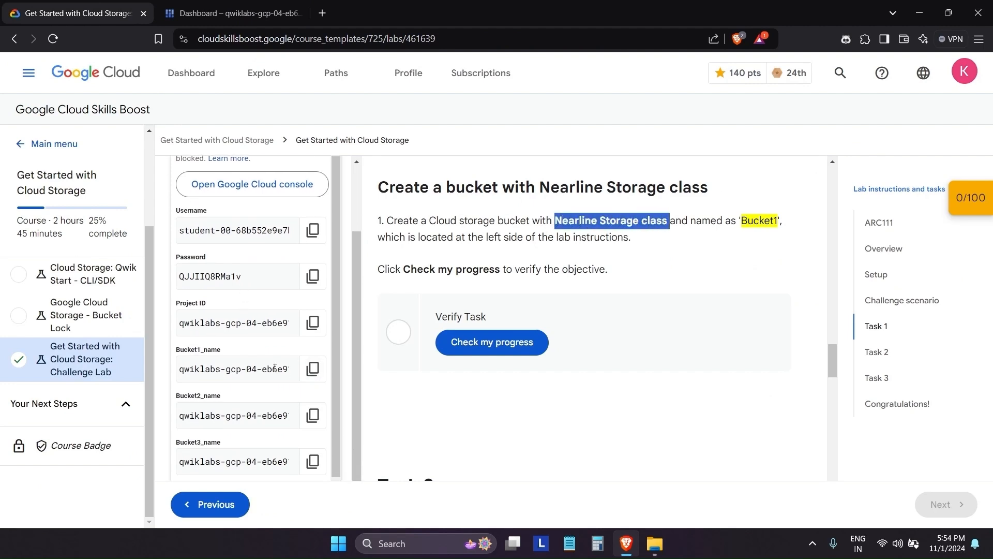
click(312, 368)
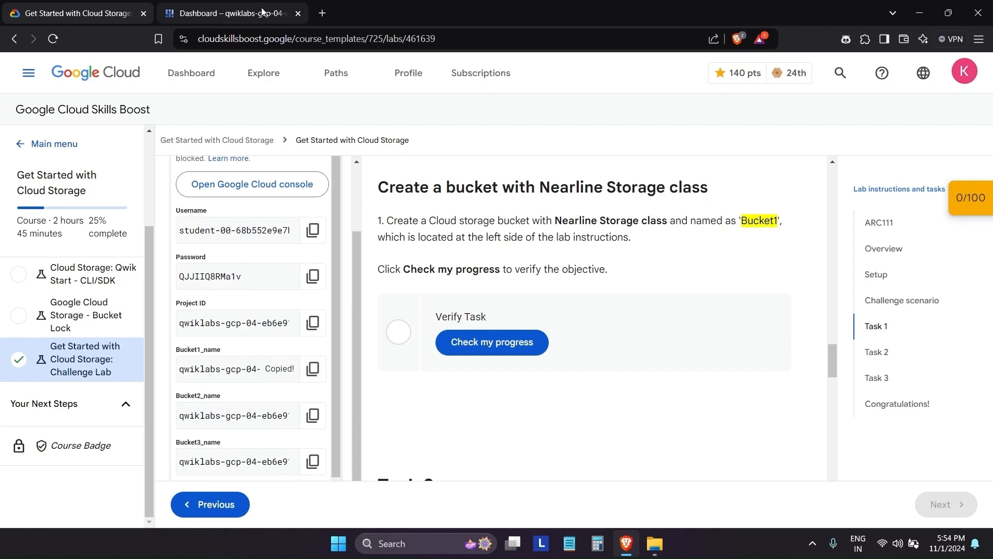
Step: Open the Cloud Storage Buckets page in the Google Cloud console
click(236, 13)
scroll(124, 383, down, 2)
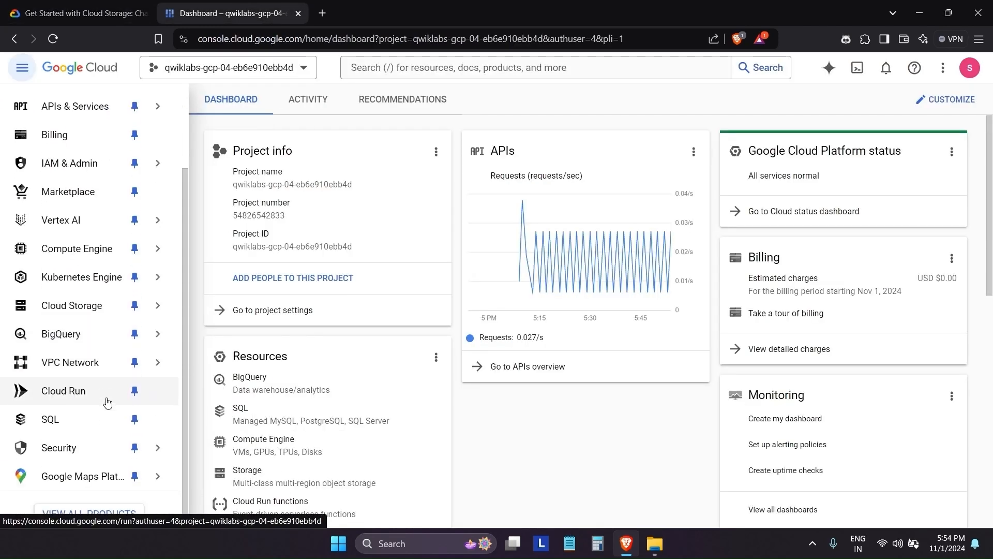
scroll(102, 417, up, 1)
scroll(104, 414, up, 1)
mouse_move(110, 407)
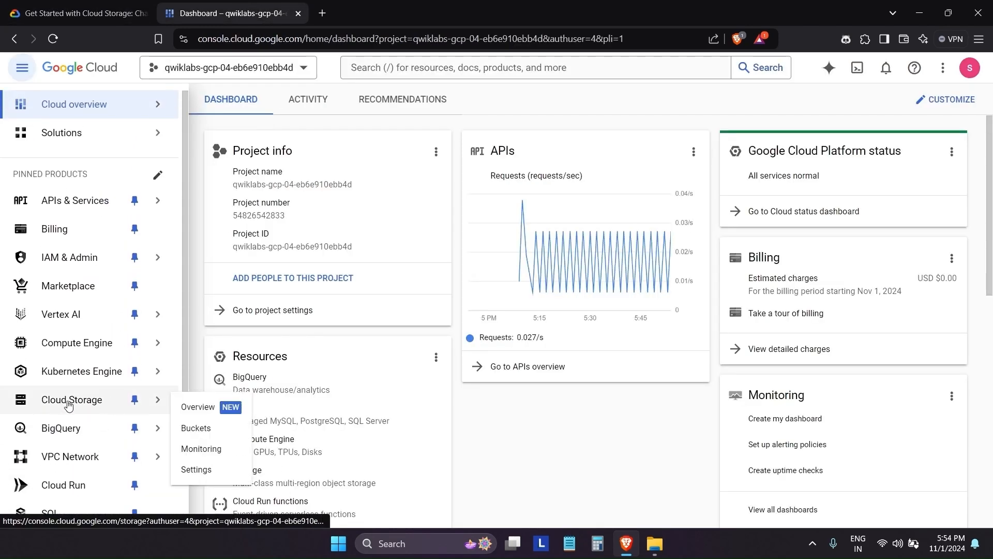
click(205, 433)
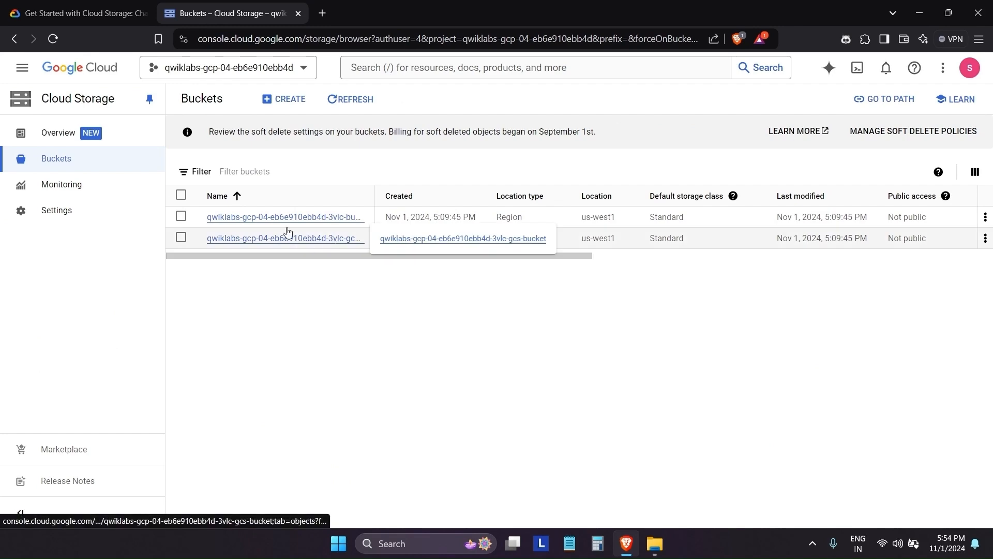
Step: Compare the lab's Task 1 and Task 2 instructions with the project's existing buckets
click(77, 12)
scroll(484, 371, down, 9)
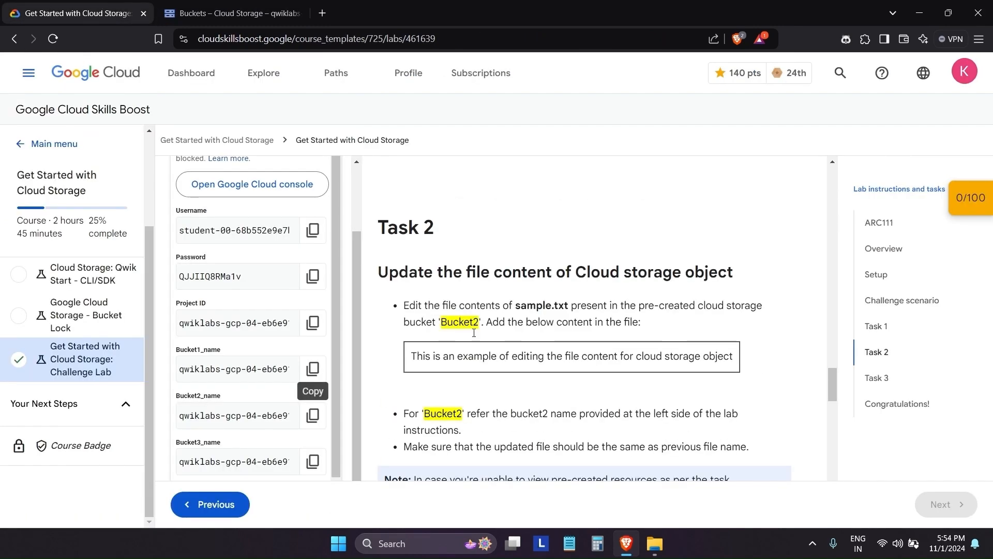
scroll(484, 370, up, 10)
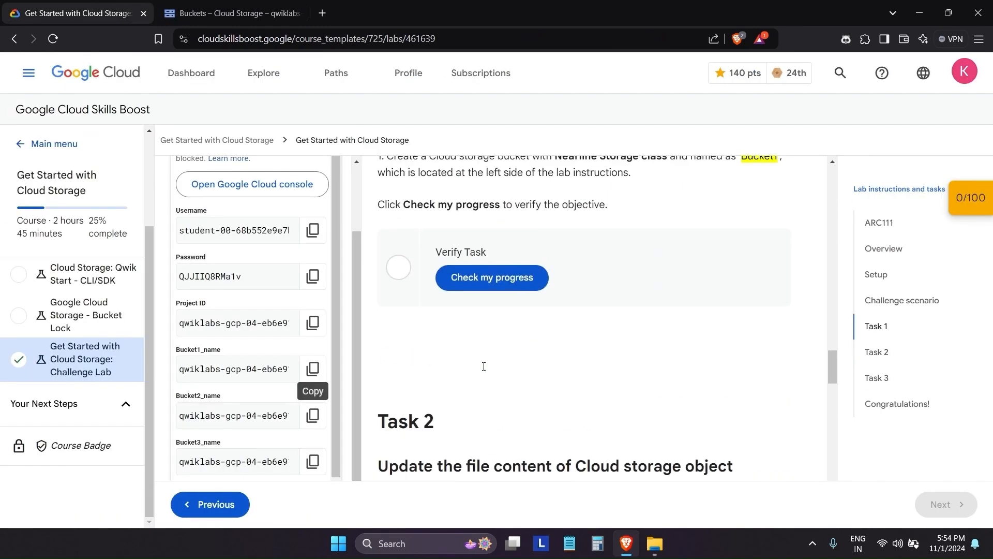
click(247, 4)
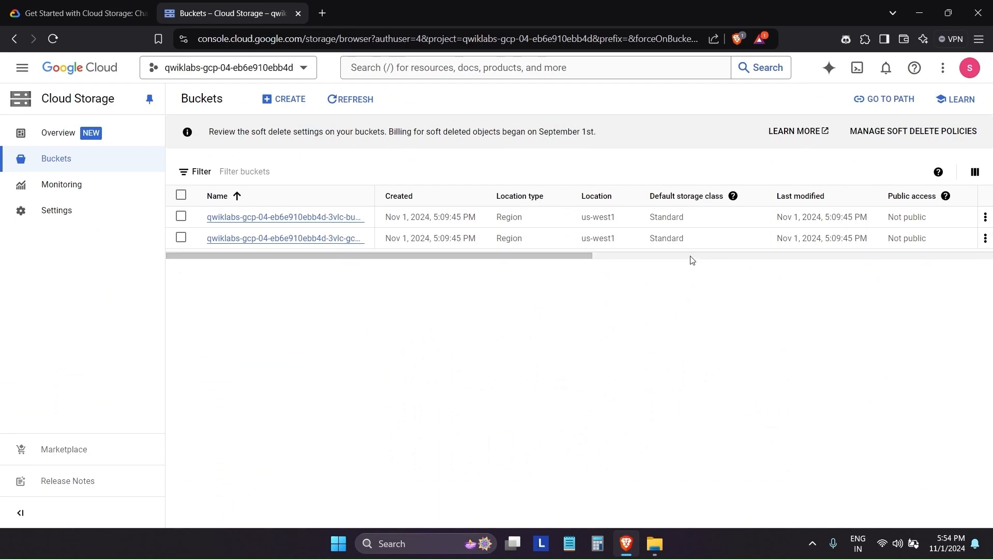
click(81, 13)
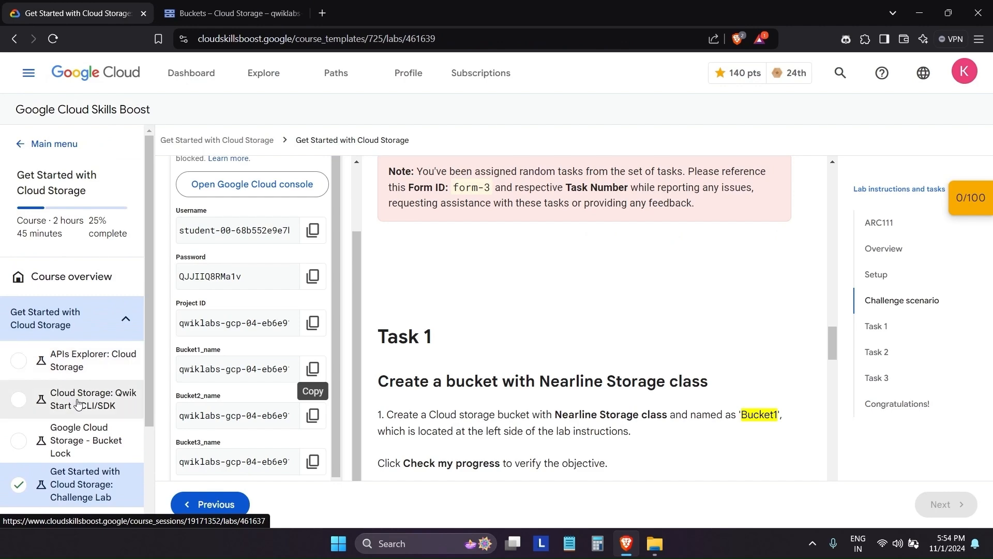
click(264, 14)
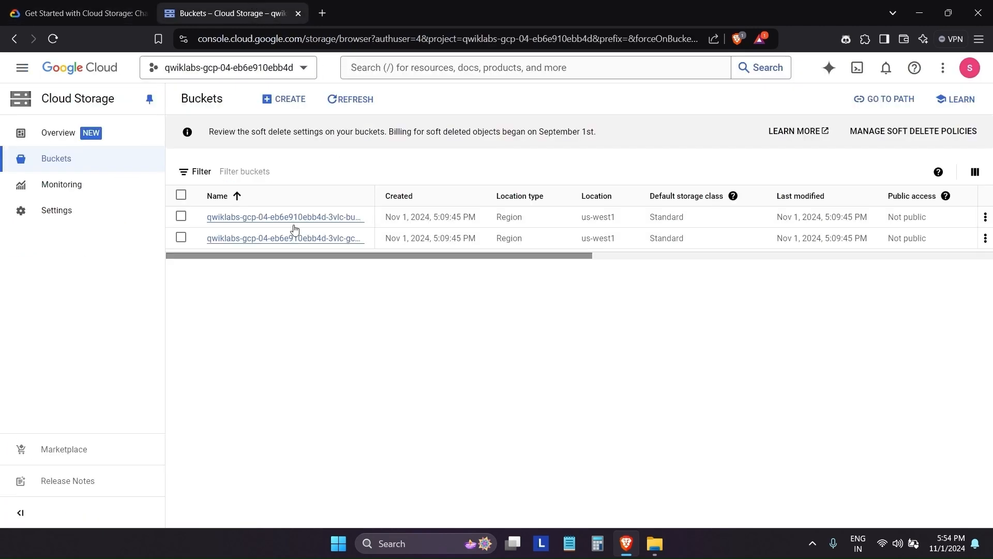
Step: Start creating a bucket and name it qwiklabs-gcp-04-eb6e910ebb4d3vlc-bucket, copied from the lab's Bucket1_name field
click(278, 108)
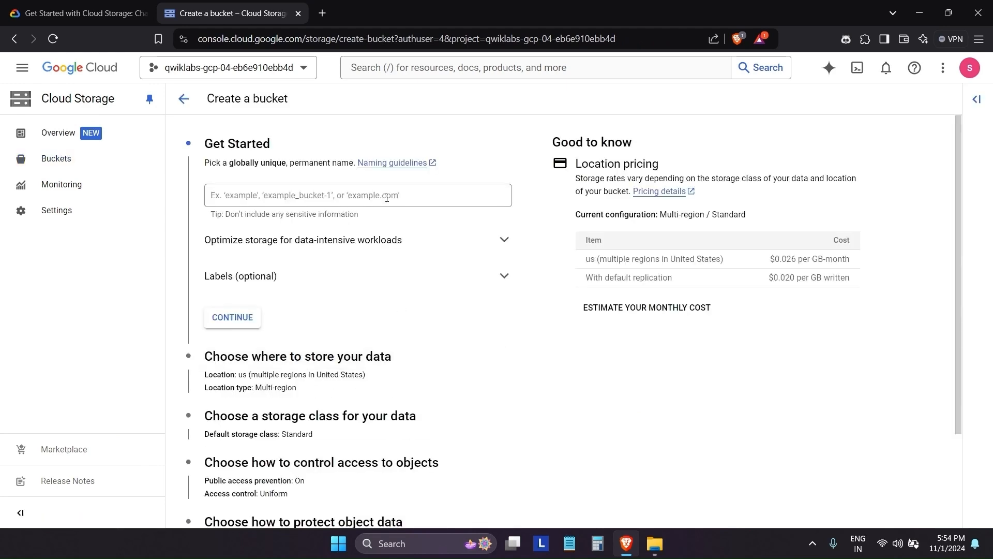
click(420, 195)
click(67, 14)
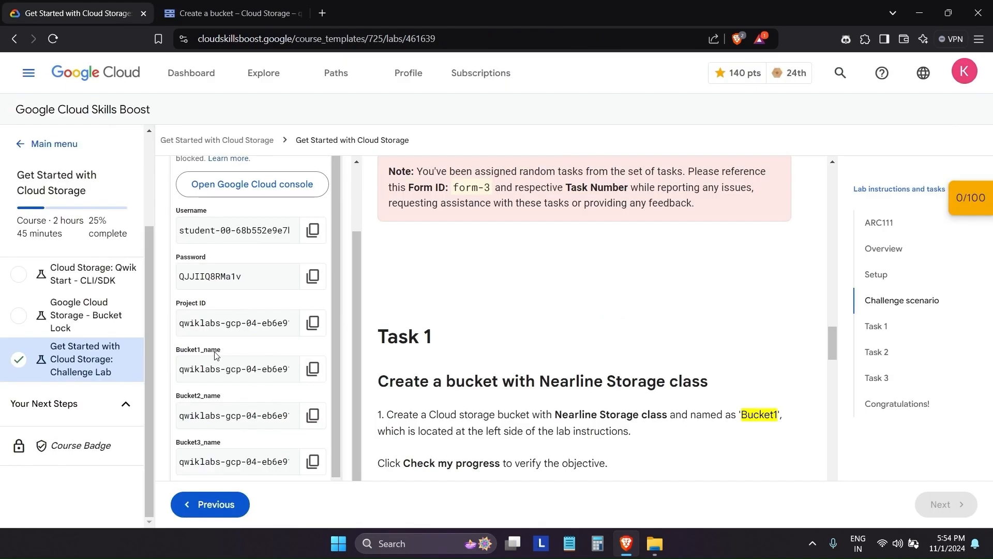
drag(220, 352, 186, 352)
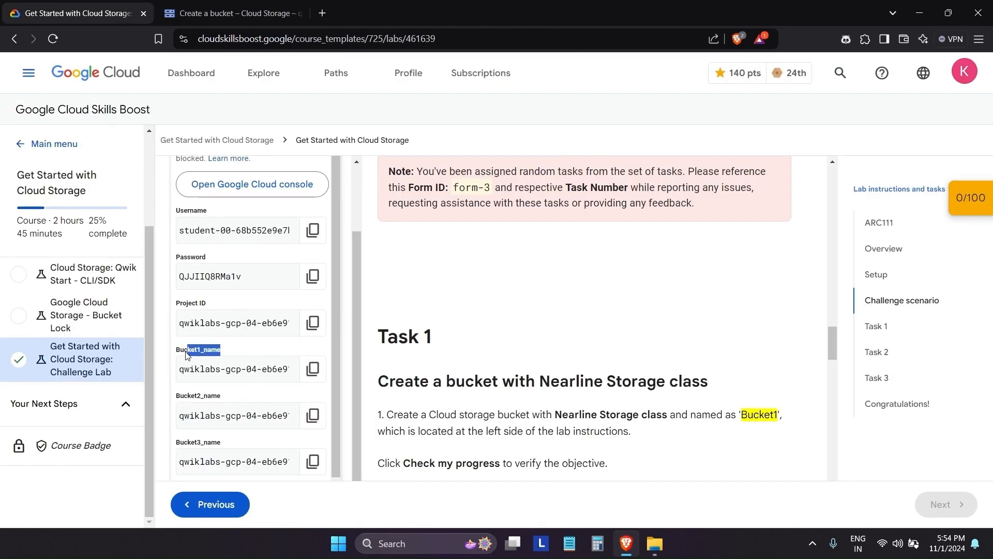
click(237, 355)
click(313, 368)
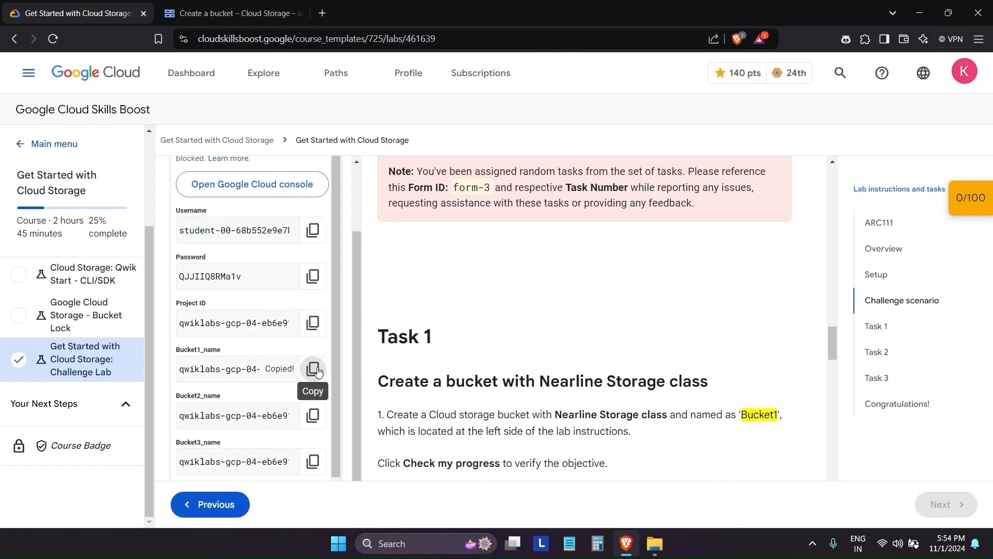
click(258, 14)
key(ctrl+v)
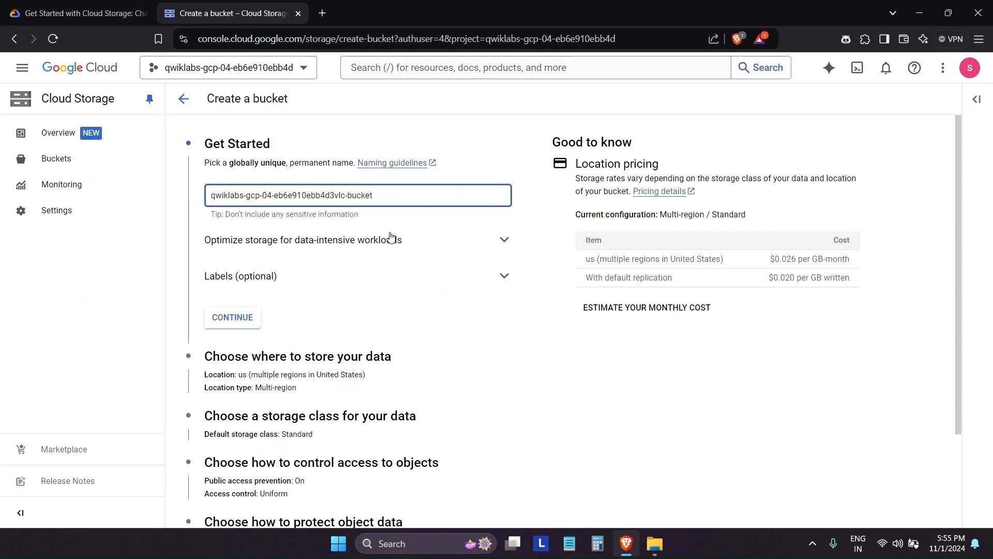
Step: Set the new bucket's default storage class to Nearline, checking the choice against the Task 1 instructions
scroll(304, 277, down, 3)
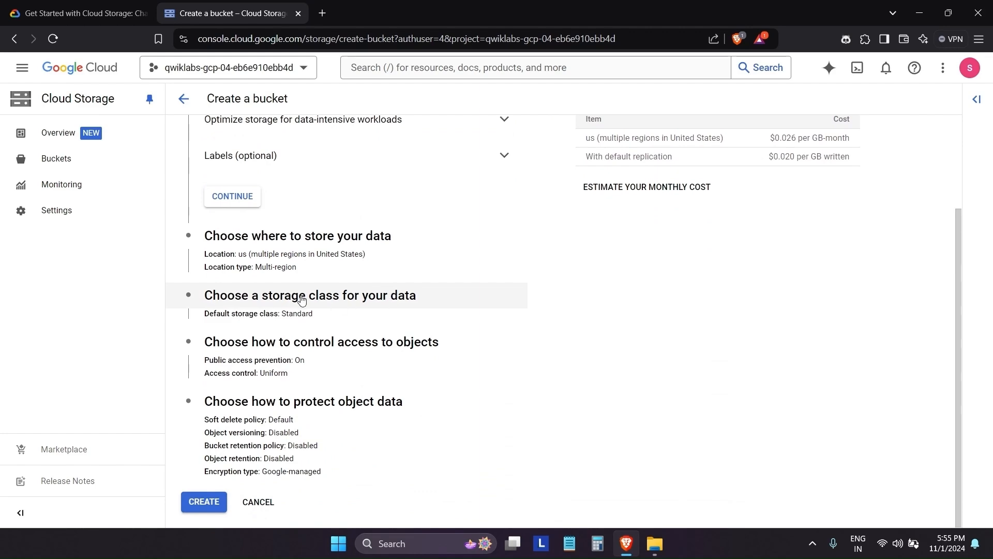
click(301, 299)
click(388, 299)
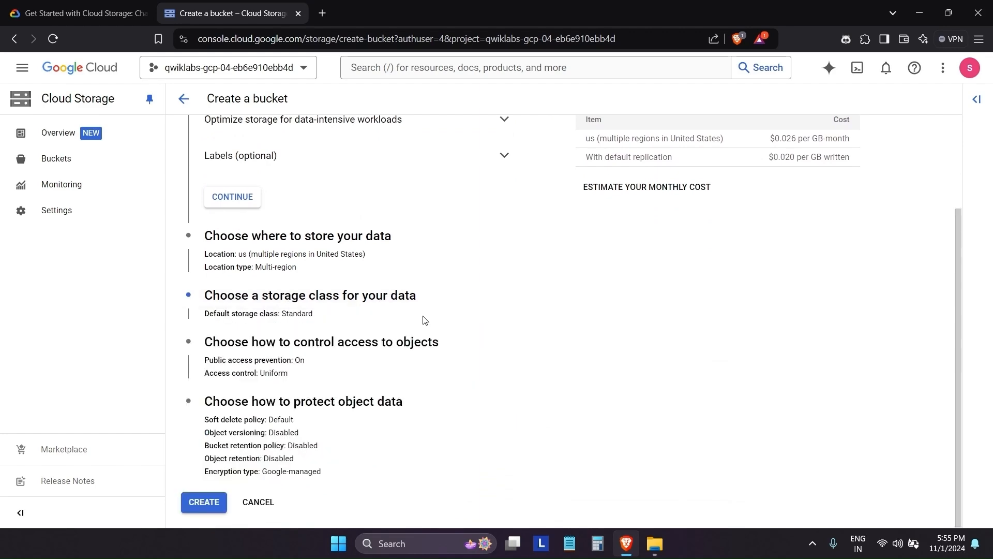
click(414, 302)
key(ctrl+shift+Tab)
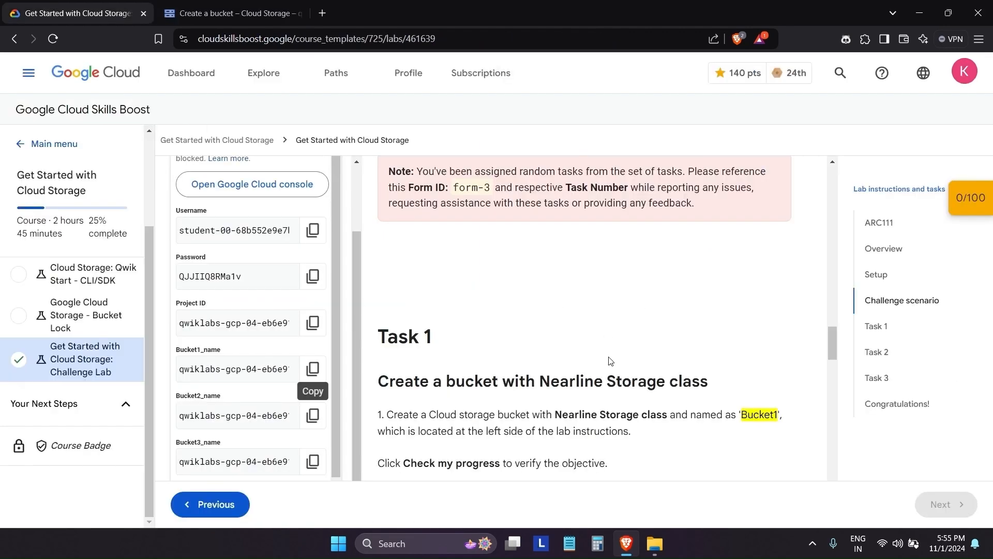
scroll(611, 361, down, 3)
drag(556, 285, 667, 284)
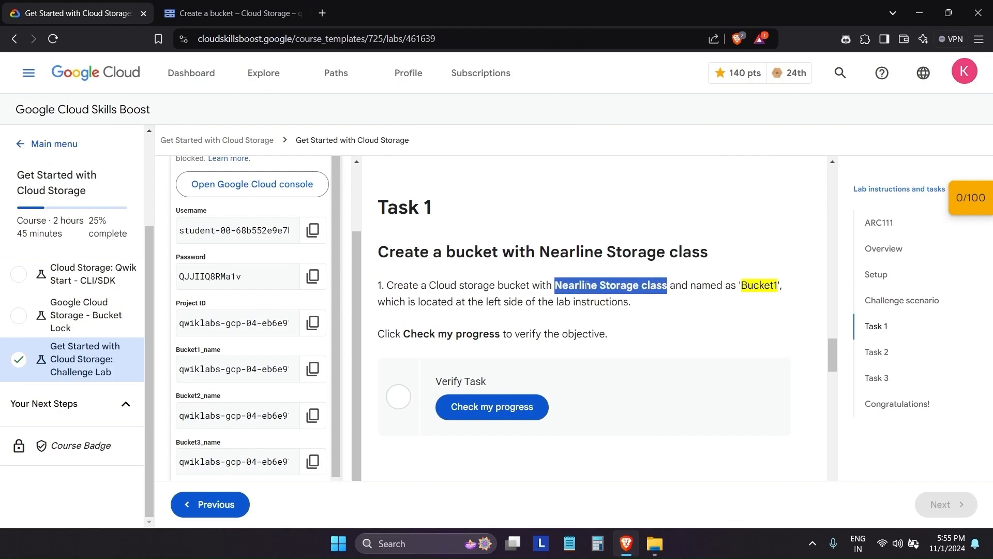
double_click(557, 286)
click(621, 296)
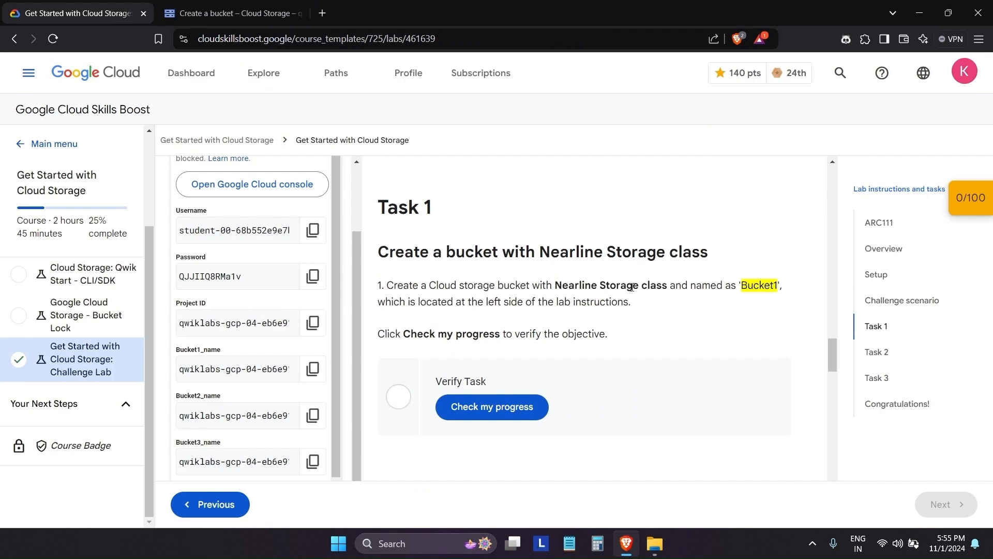
key(ctrl+Tab)
scroll(273, 298, down, 2)
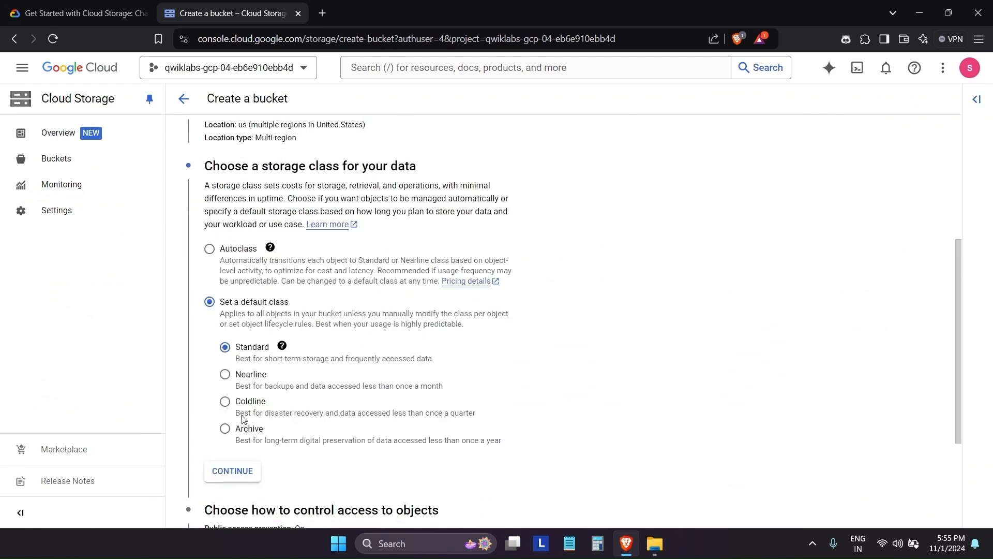
click(257, 376)
key(ctrl+Tab)
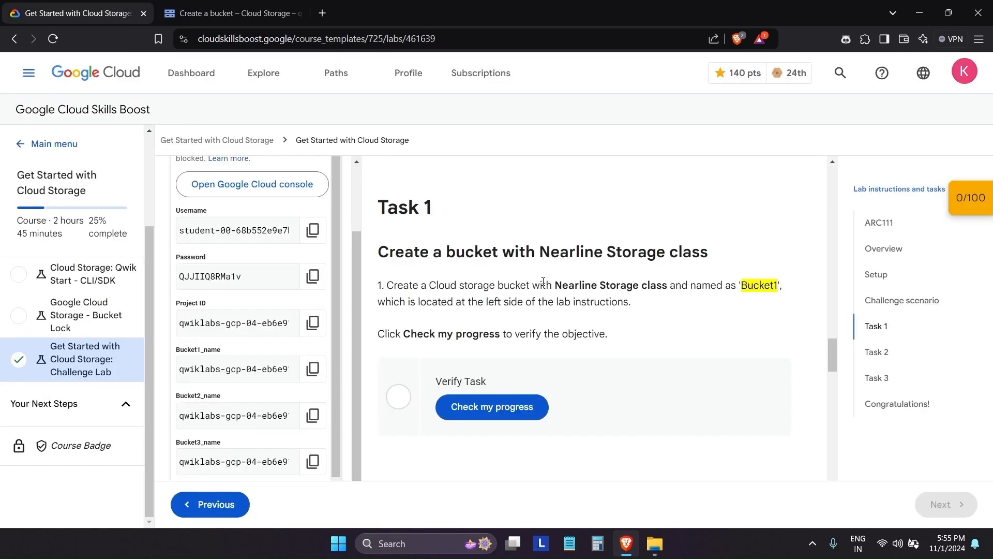
double_click(577, 285)
key(ctrl+Tab)
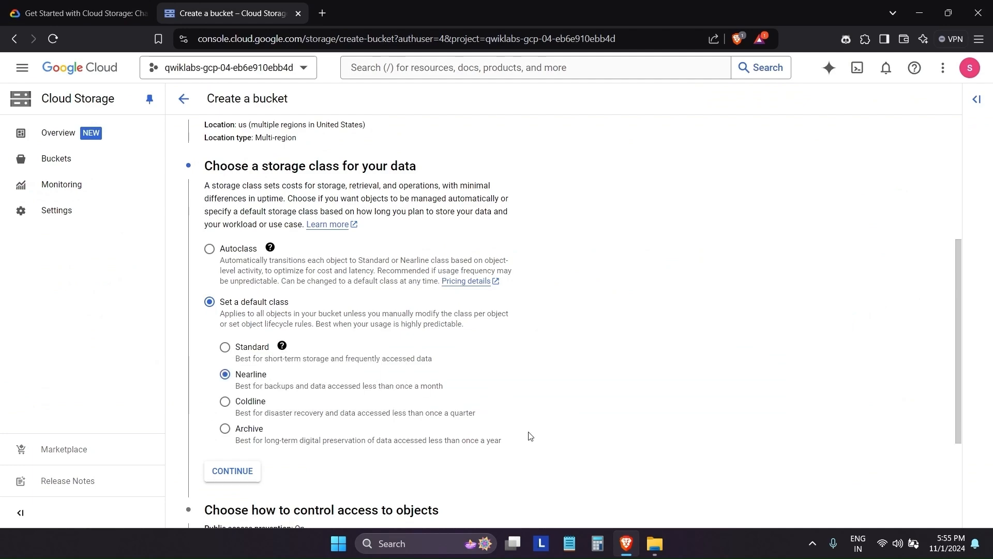
Step: Finish creating the Nearline bucket with uniform access control and public access prevention enforced
click(246, 462)
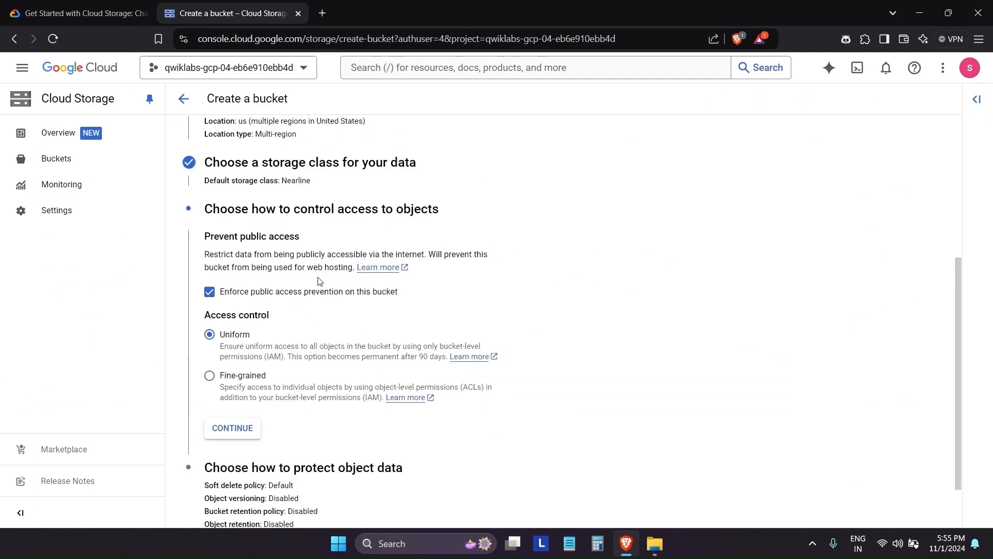
scroll(318, 281, down, 1)
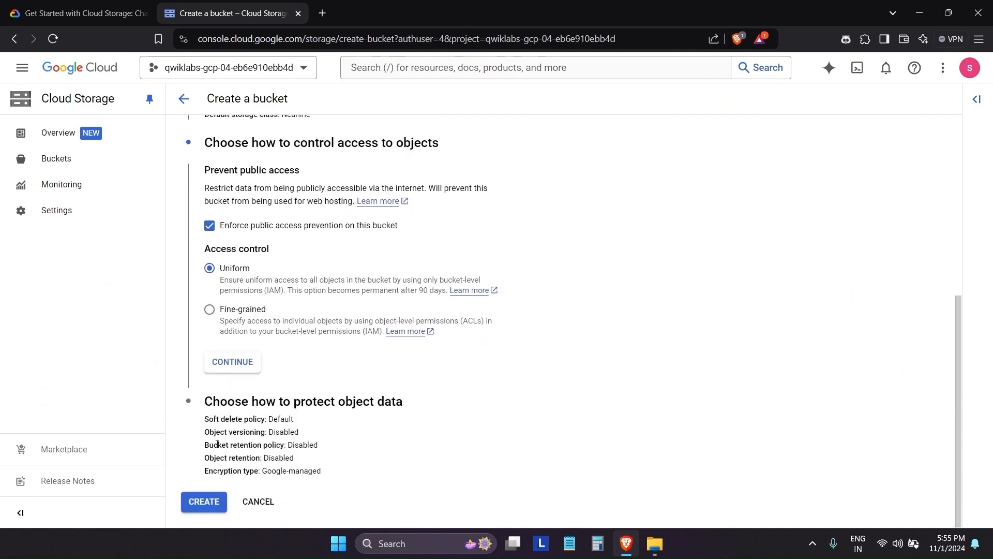
click(214, 500)
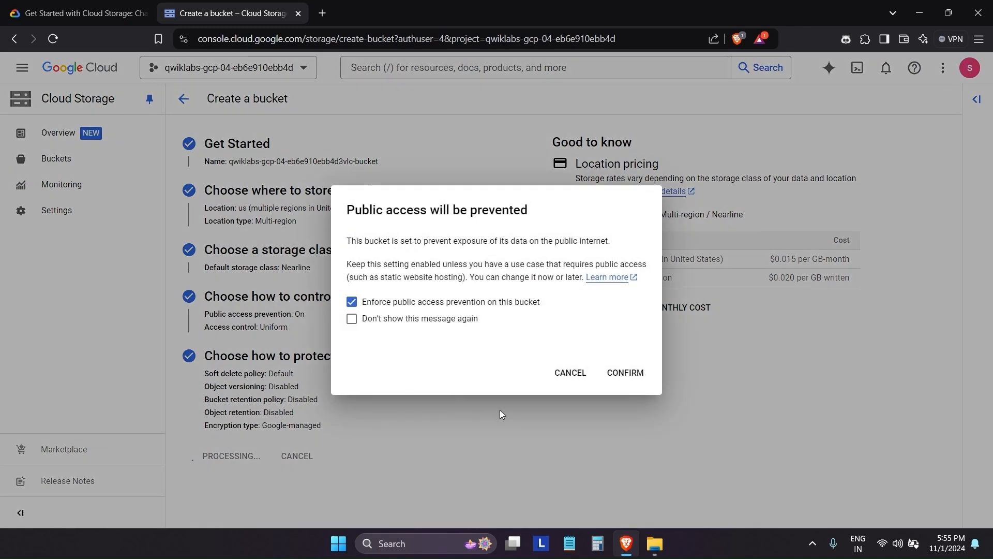
click(635, 373)
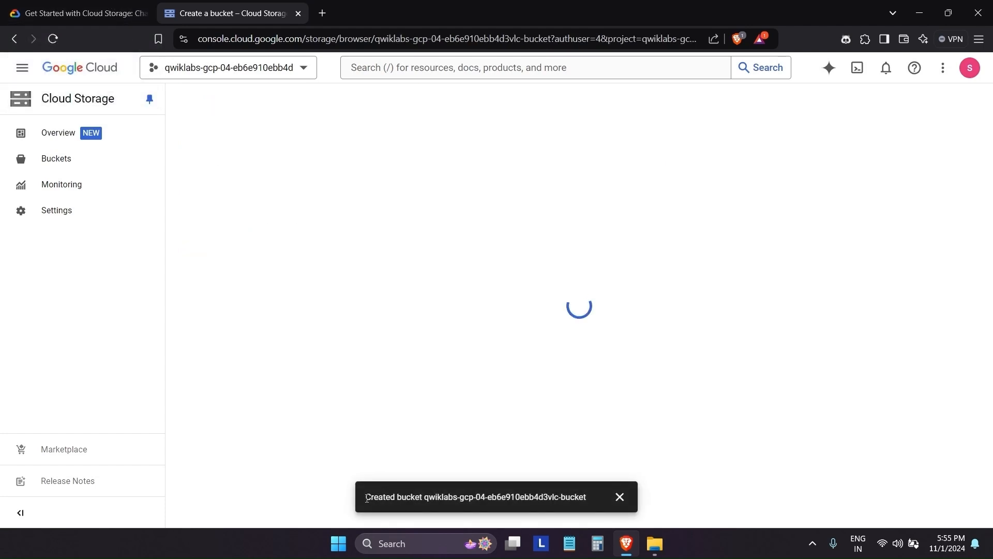
drag(372, 499, 423, 498)
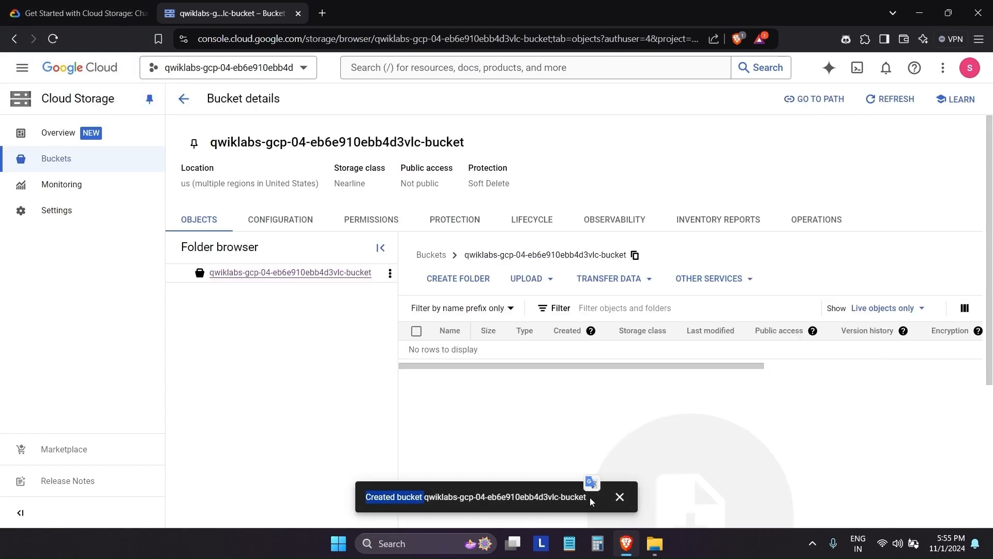
double_click(523, 497)
Step: Read the lab's Task 2 instructions on granting all users read permission to Bucket2's object, and return to the console's bucket list
click(67, 7)
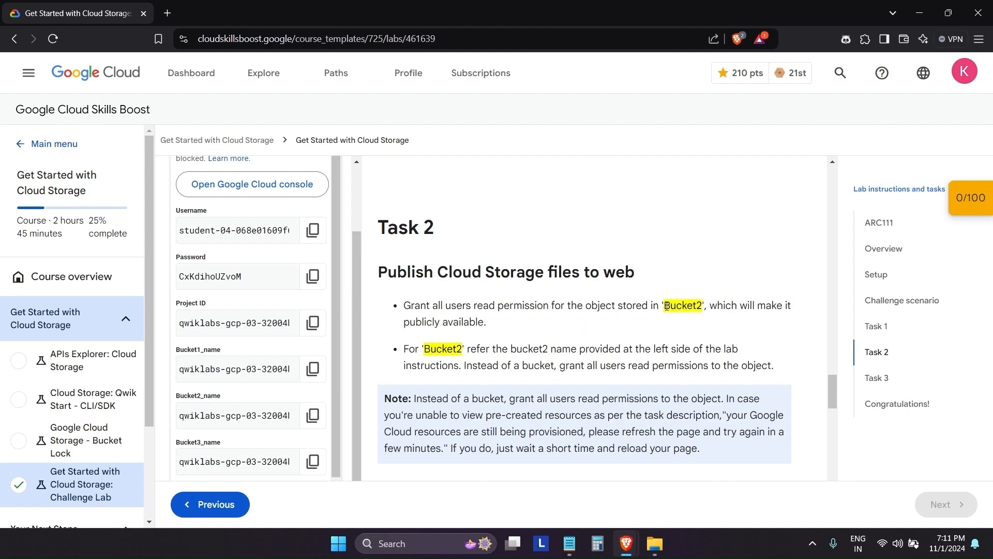
mouse_move(702, 305)
mouse_down()
mouse_move(663, 305)
mouse_move(702, 305)
mouse_up()
click(680, 345)
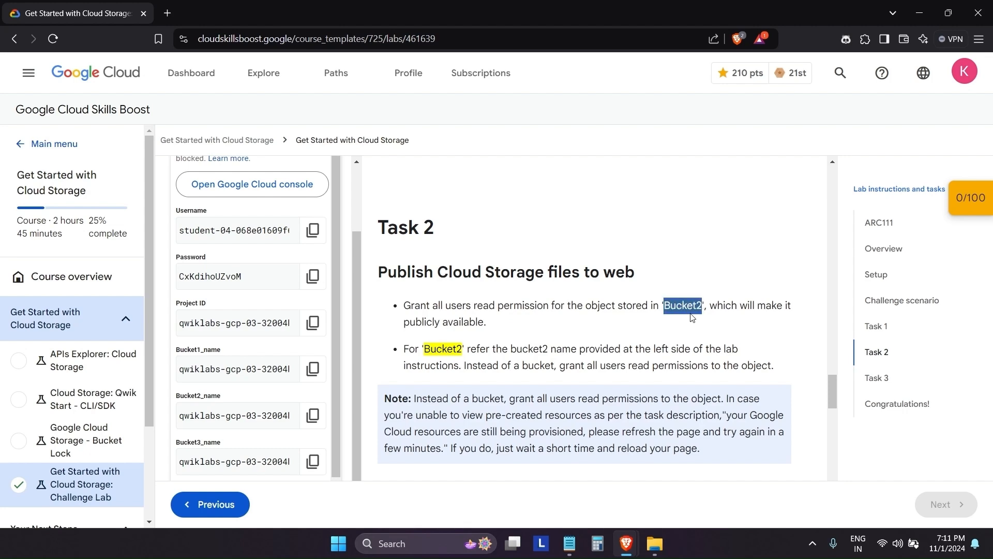
click(656, 335)
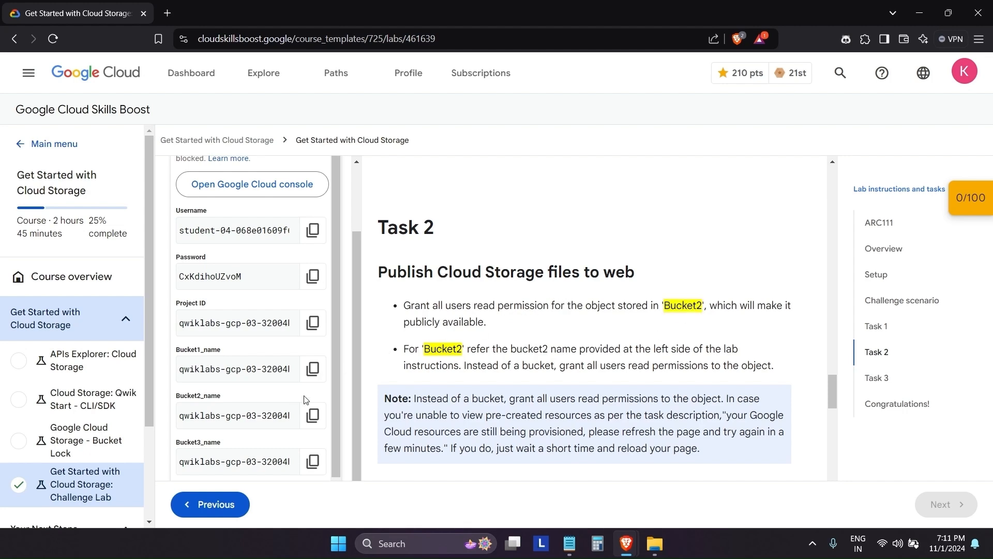
key(alt+Tab)
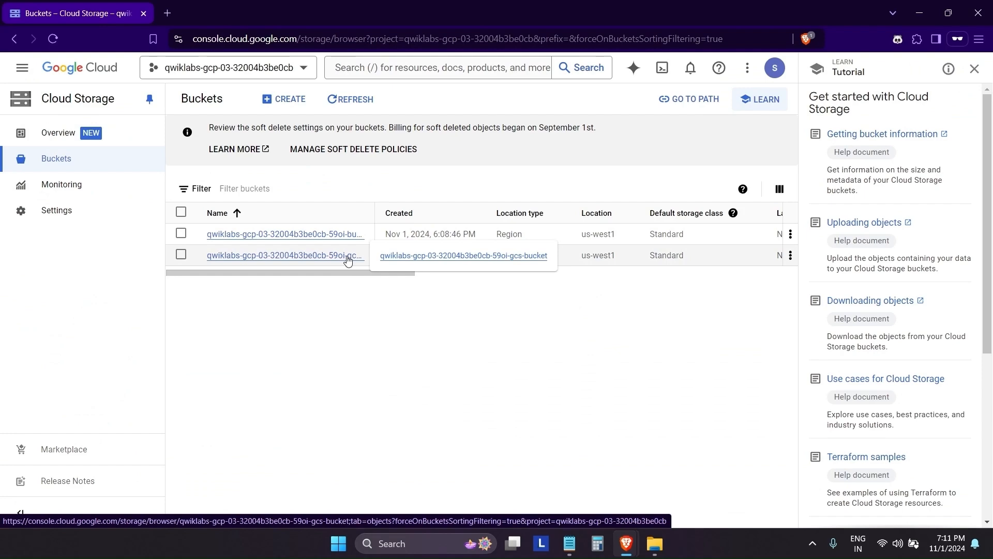
Step: Copy the lab's Bucket2_name and paste it into a temporary blank tab to check which listed bucket it matches
key(alt+Tab)
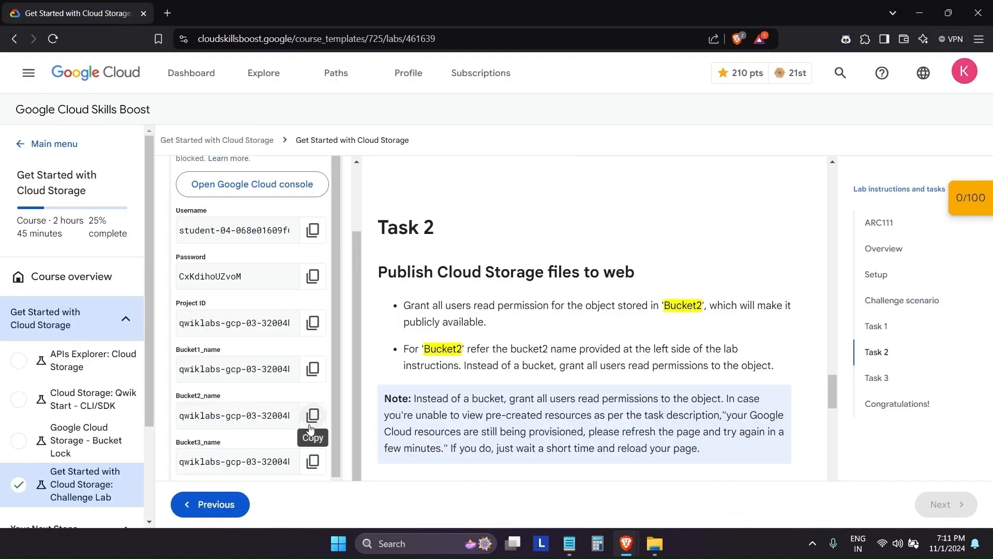
key(alt+Tab)
click(168, 5)
text(qwiklabs-gcp-03-32004b3be0cb-59oi-gcs-bucket)
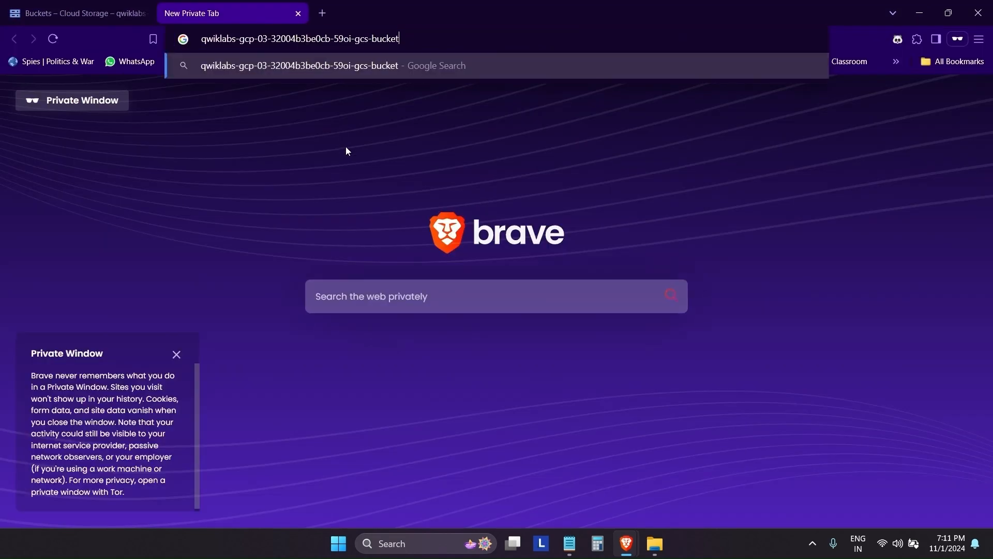
drag(420, 40, 344, 38)
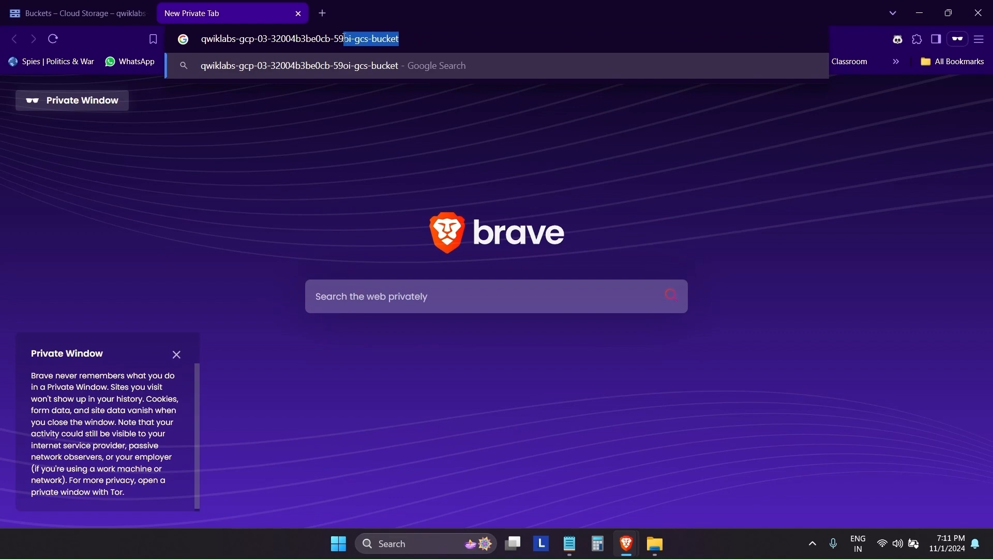
click(301, 17)
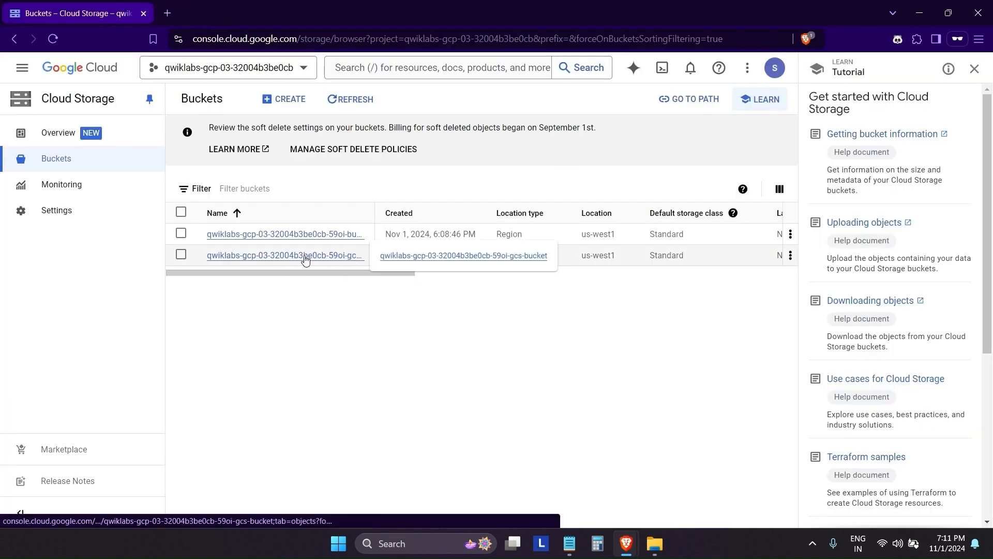
Step: Open the bucket qwiklabs-gcp-03-32004b3be0cb-59oi-gcs-bucket, checking the choice against Bucket2 in the lab instructions
click(314, 257)
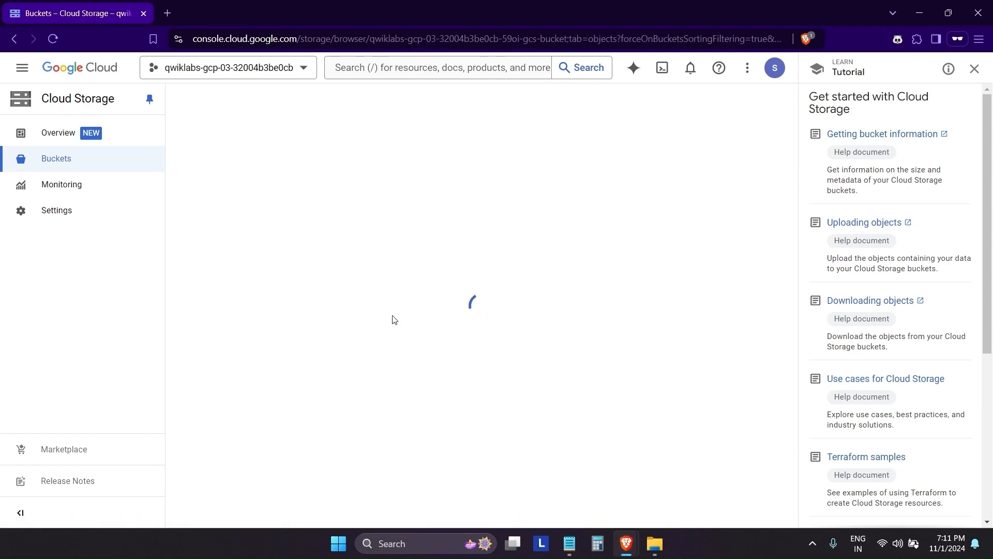
key(alt+Tab)
drag(176, 401, 232, 401)
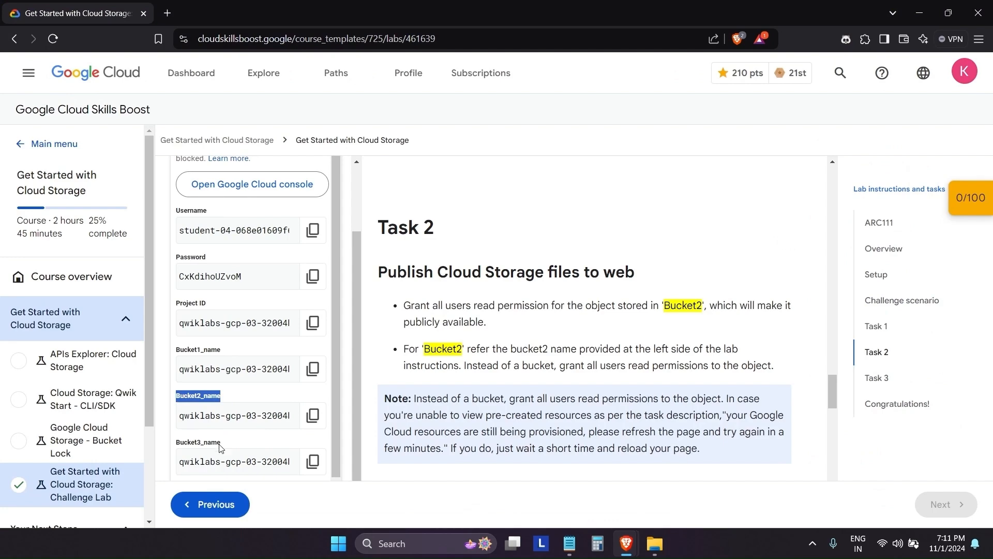
drag(221, 446, 191, 445)
double_click(441, 347)
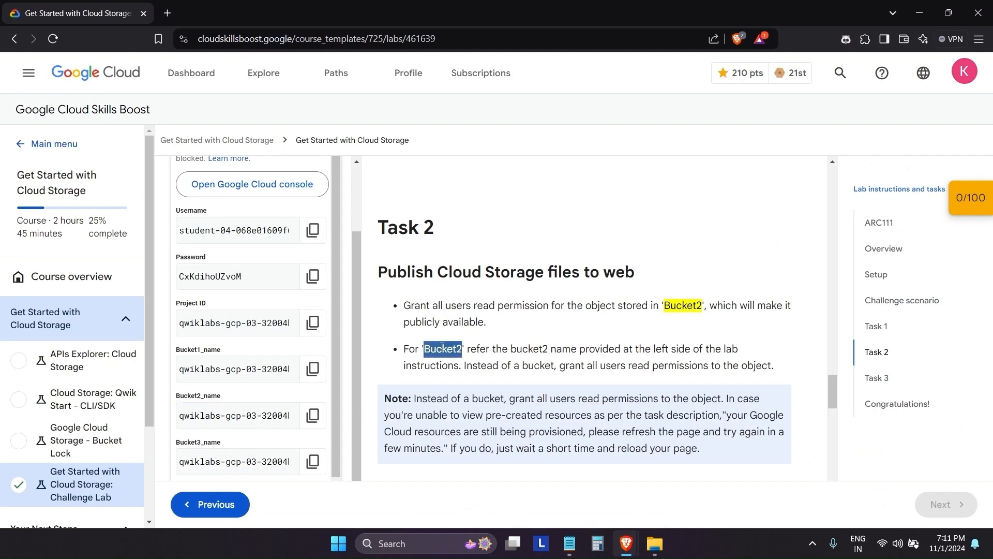
key(alt+Tab)
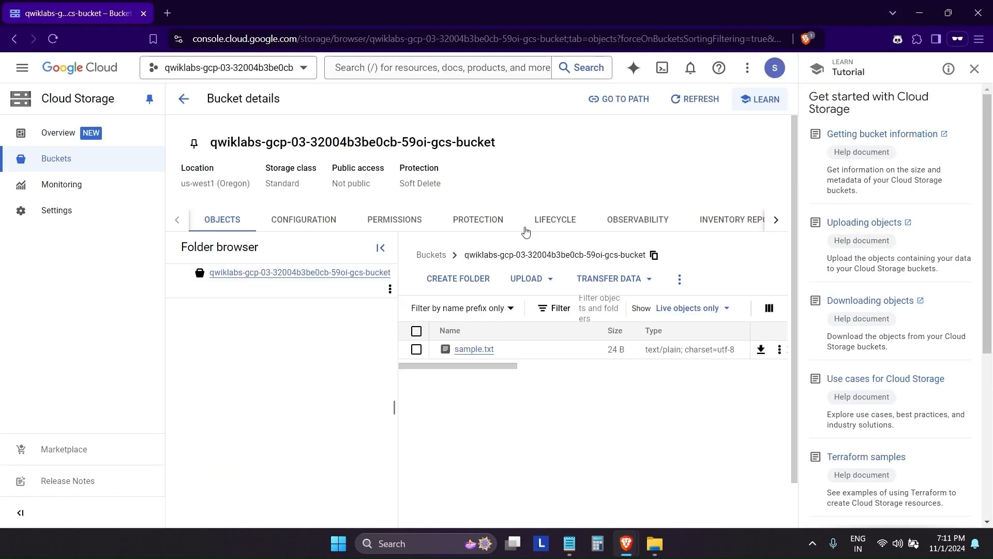
Step: Switch the Bucket2 bucket's access control to Fine-grained and review its updated permission settings
click(384, 222)
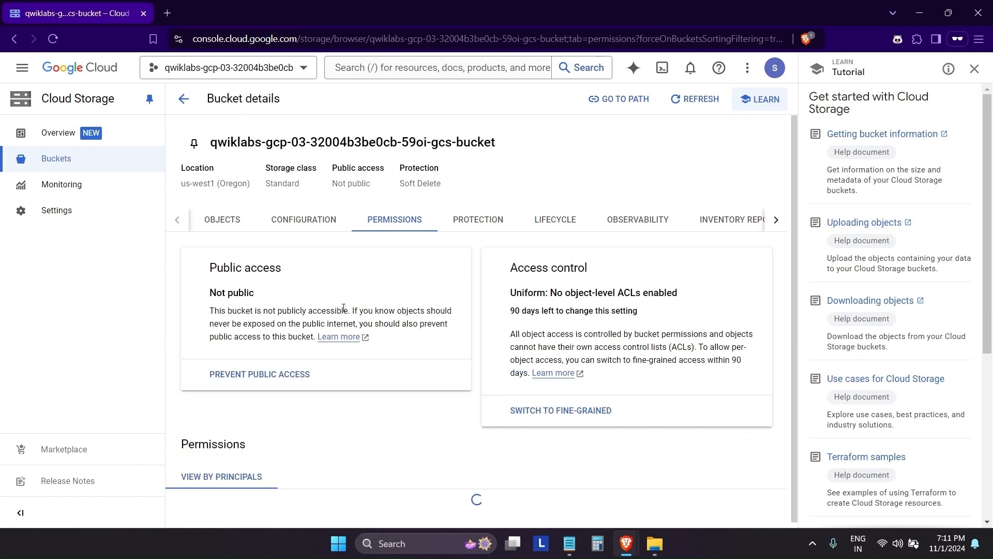
click(542, 416)
click(287, 302)
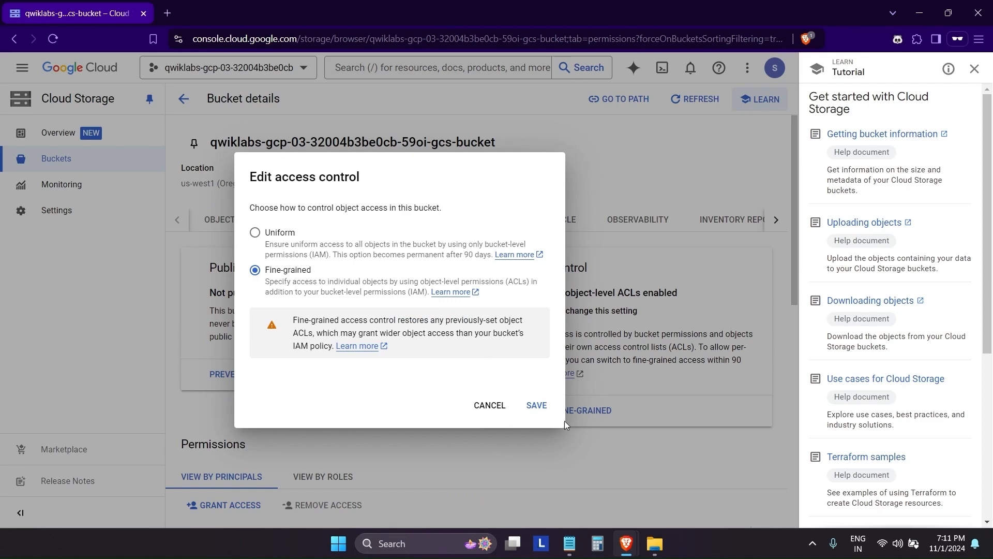
click(538, 406)
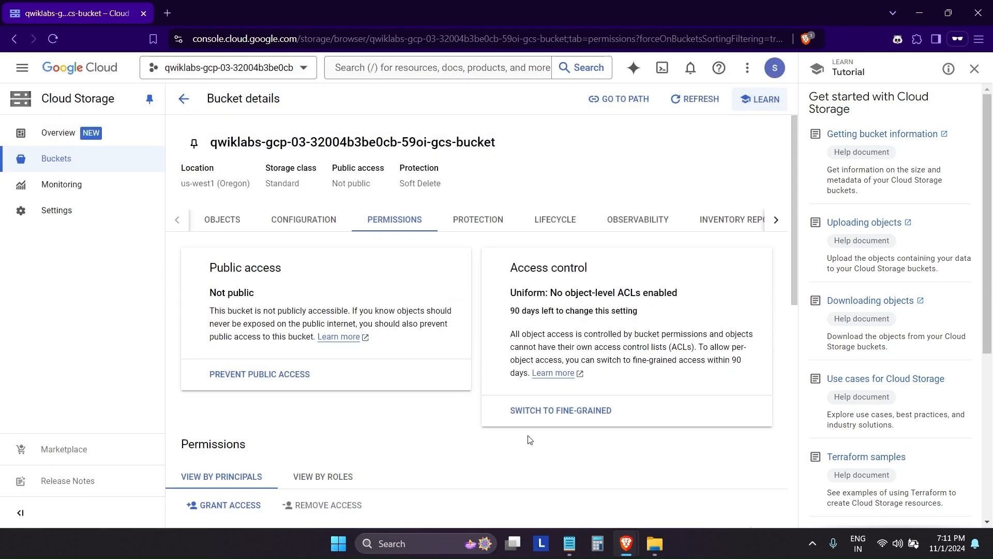
scroll(564, 362, down, 1)
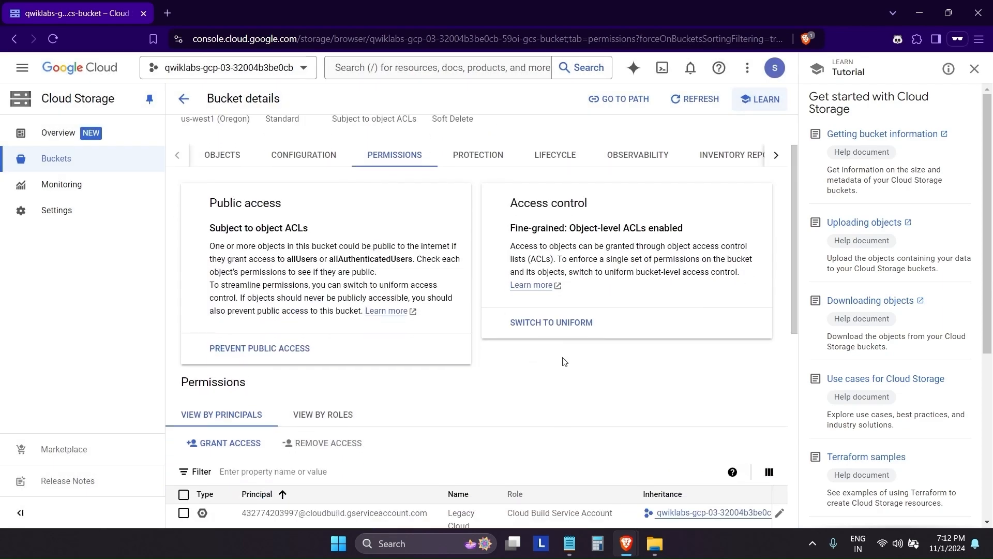
drag(515, 229, 695, 227)
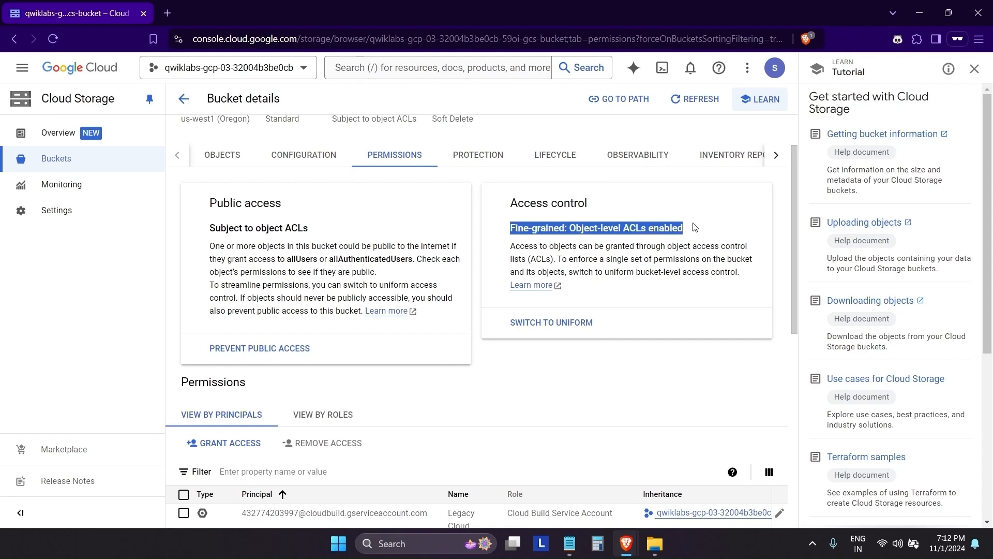
click(641, 324)
scroll(673, 207, up, 1)
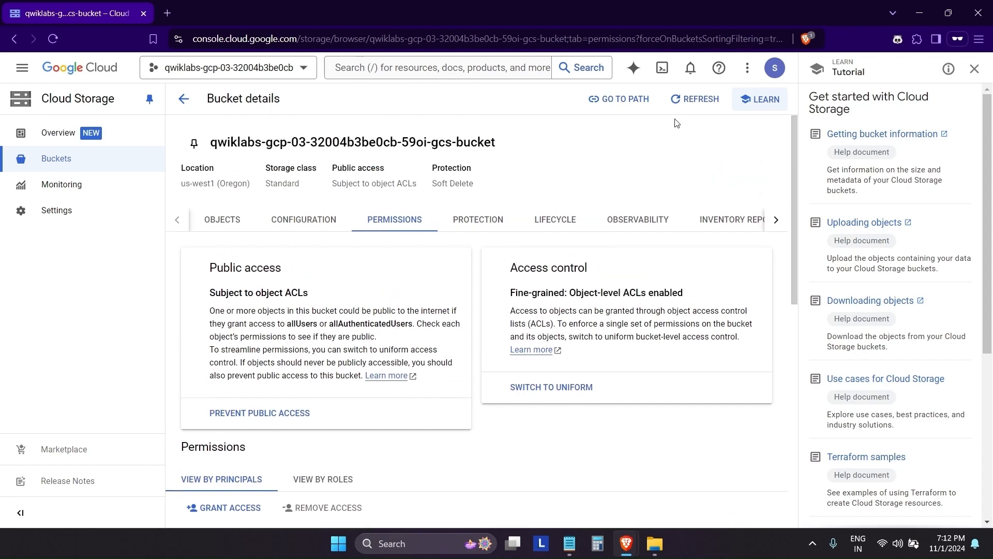
Step: In Cloud Shell, run gsutil acl set -R -a public-read gs://qwiklabs-gcp-03-32004b3be0cb-59oi-gcs-bucket, copying the bucket name from the lab's Bucket2_name
click(662, 68)
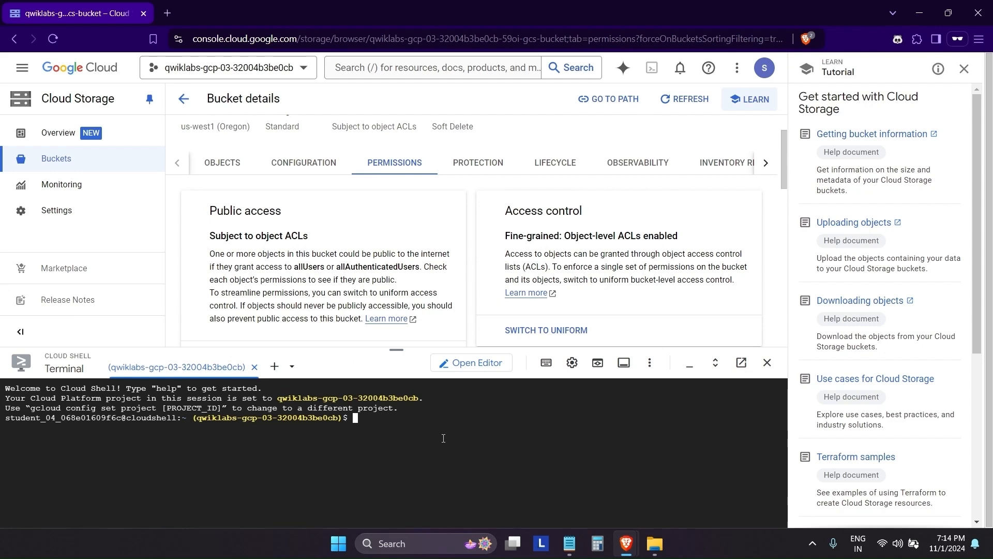
text(gsutil)
text(acl)
text(set -R)
text(-a public)
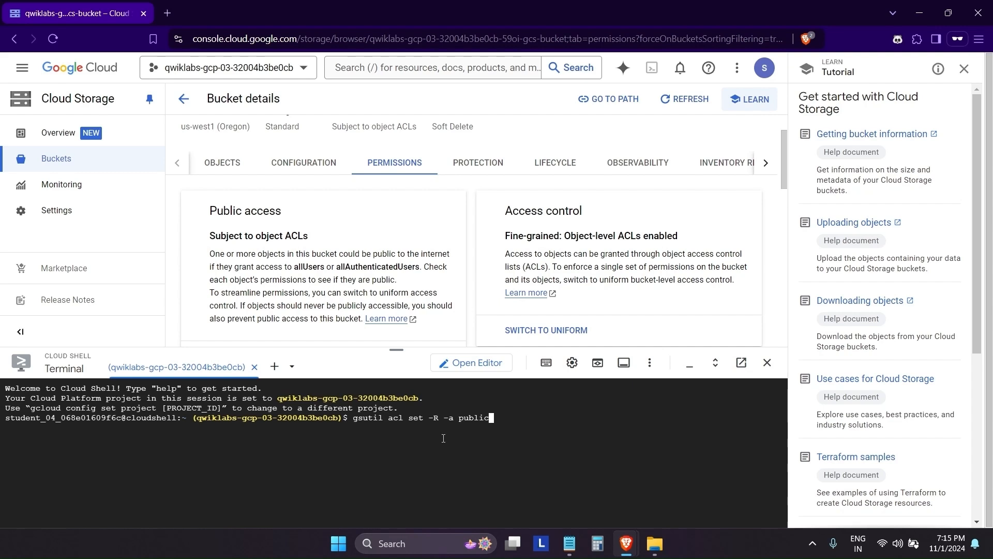
text(-read gs://)
key(alt+Tab)
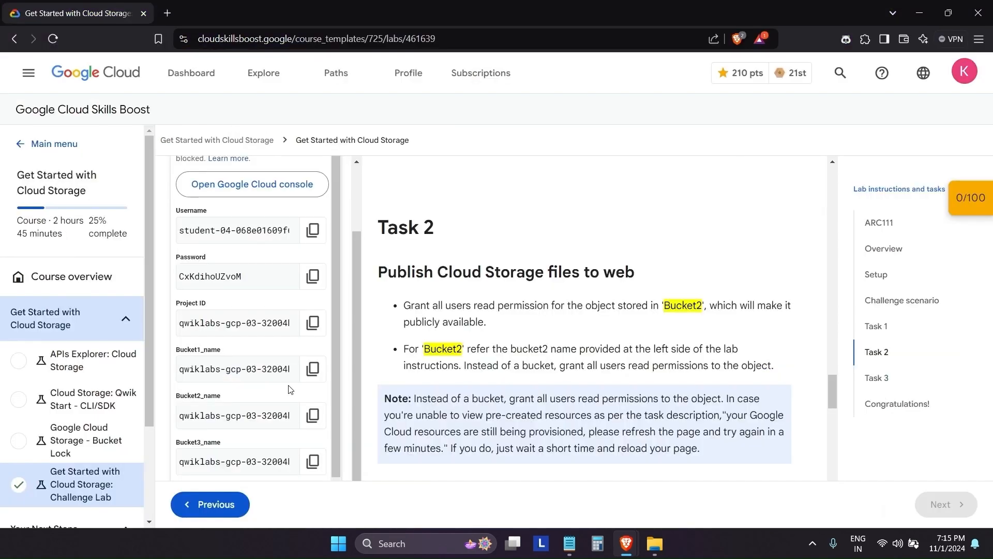
click(313, 415)
key(alt+Tab)
key(ctrl+v)
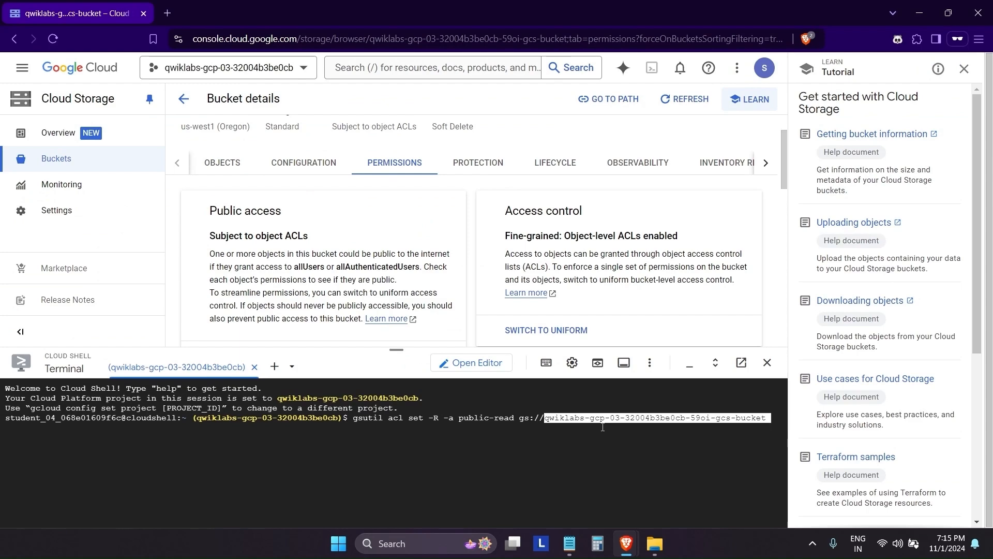
key(Return)
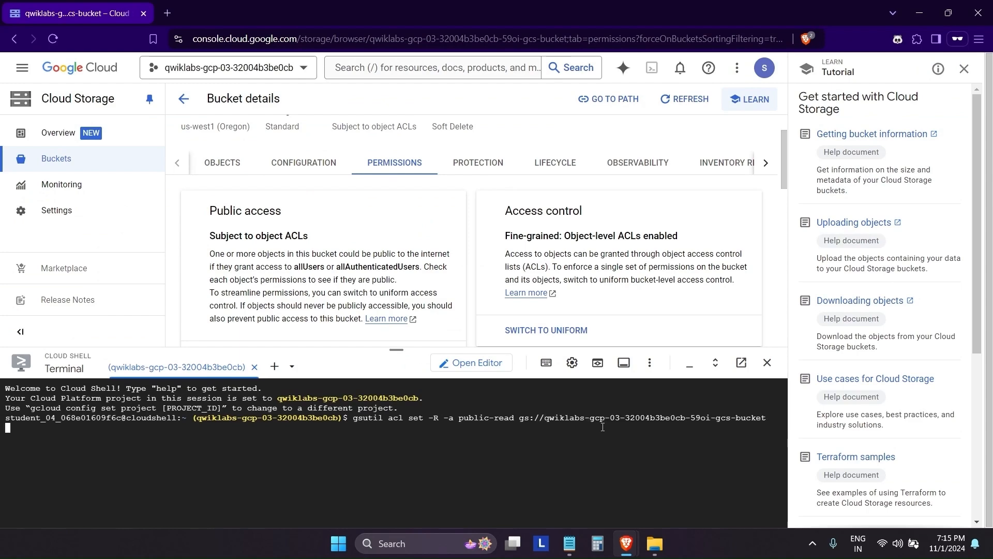
click(501, 485)
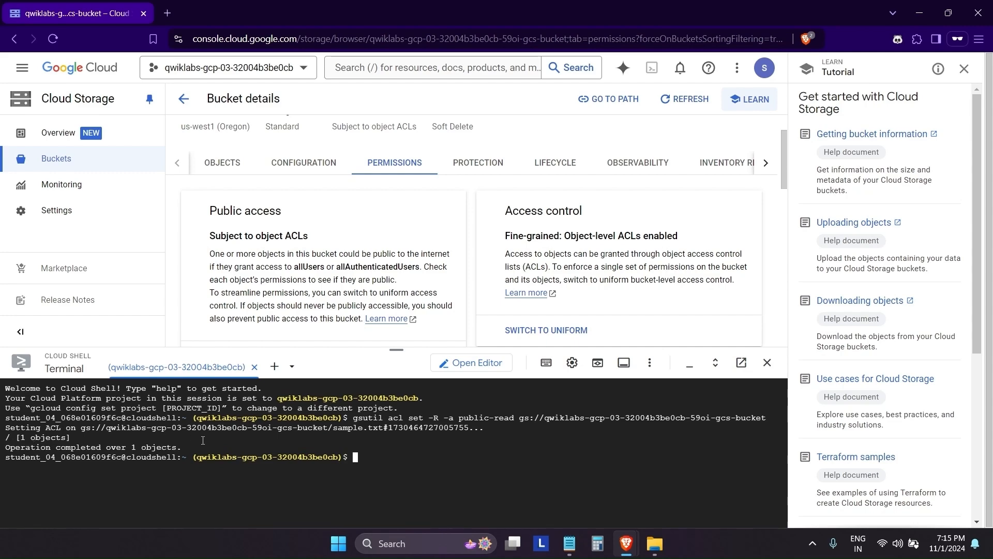
Step: Return to the lab page and check the progress of Task 2
key(alt+Tab)
scroll(474, 370, down, 3)
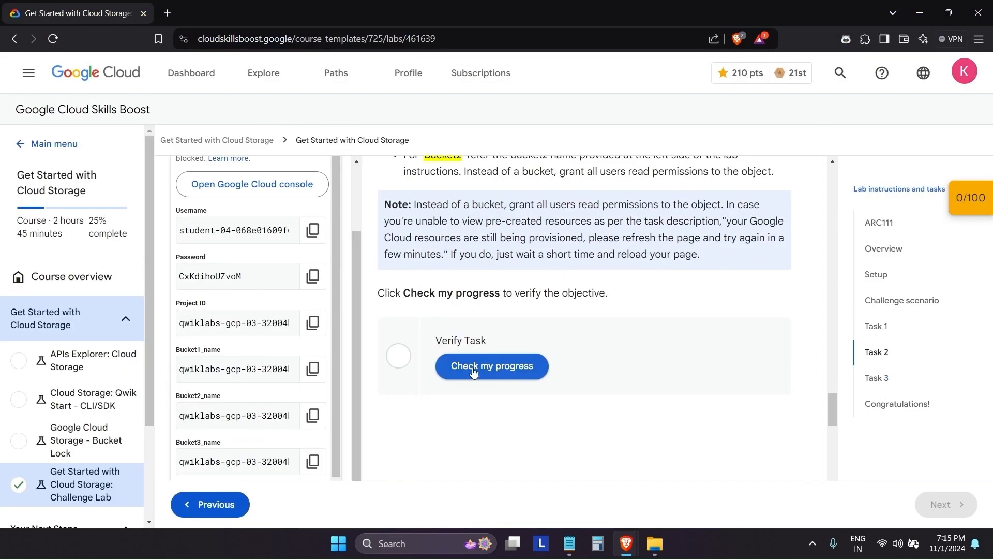
click(474, 370)
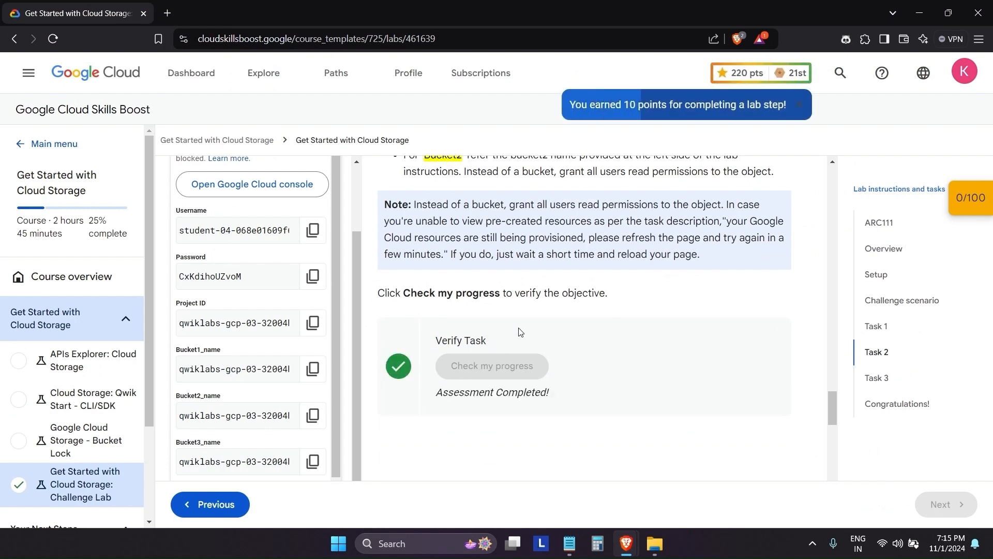
Step: Read the lab's Task 3 instructions on adding labels to Bucket3, and return to the Cloud console
scroll(562, 326, down, 1)
scroll(563, 327, down, 7)
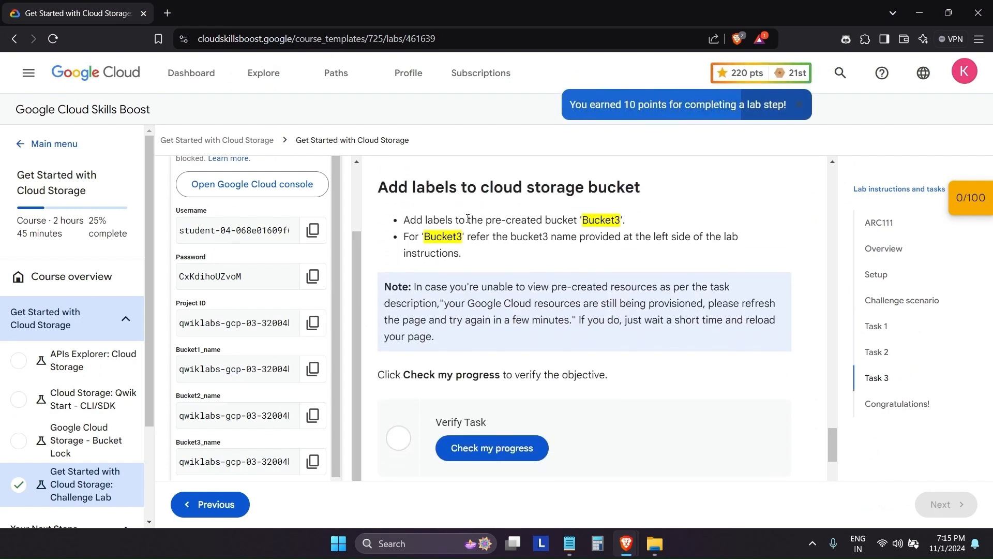
scroll(441, 280, up, 3)
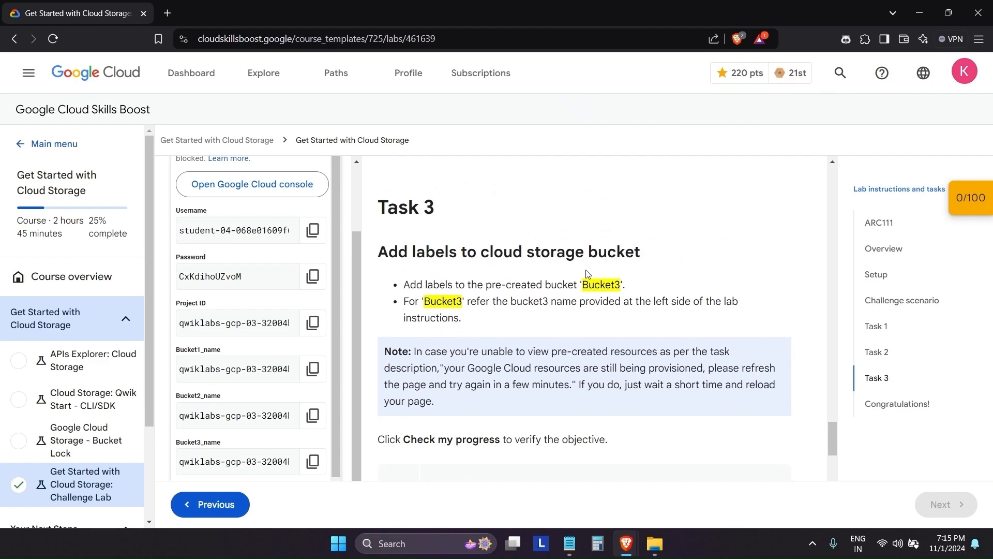
scroll(537, 276, down, 1)
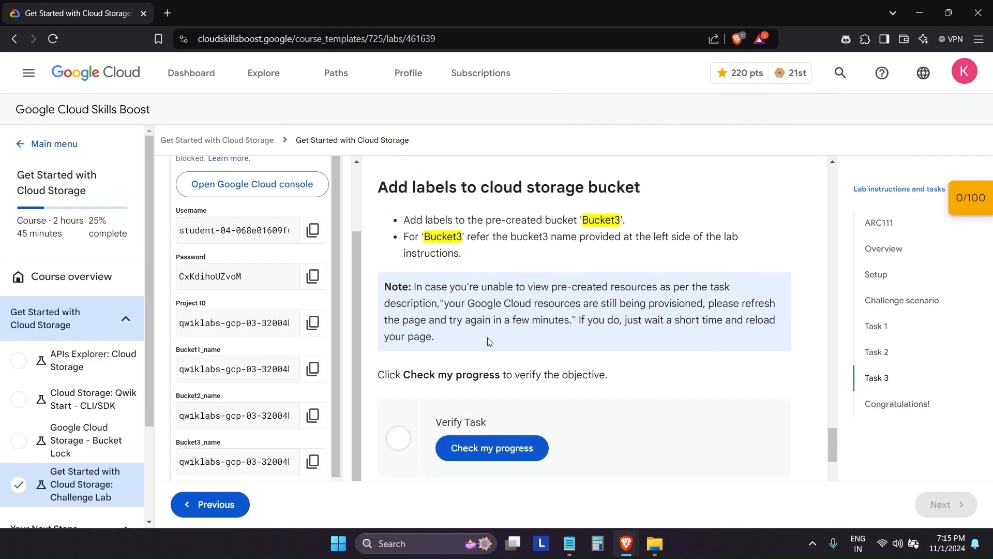
key(alt+Tab)
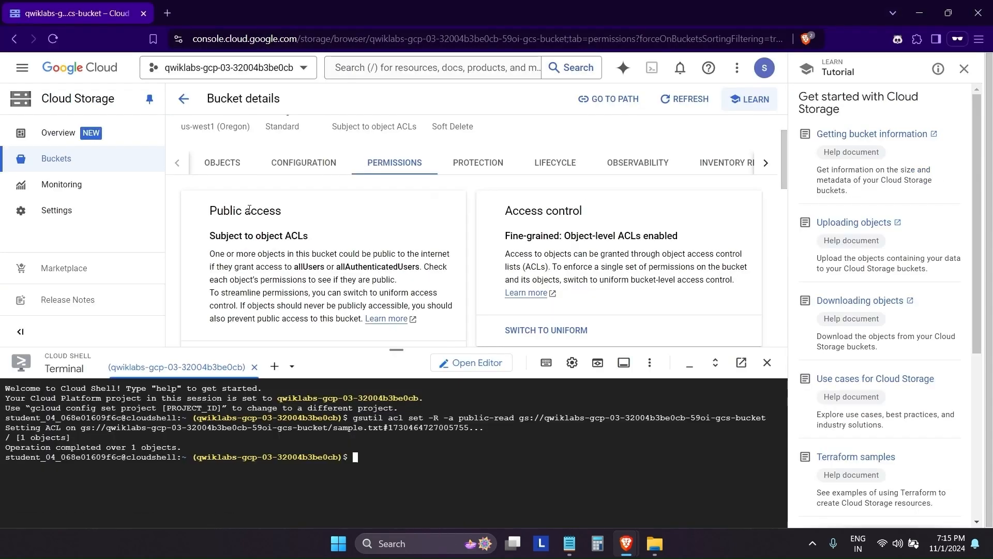
Step: List the project's buckets, then copy the lab's Bucket3_name and paste it into a new browser tab to read the full name
click(52, 158)
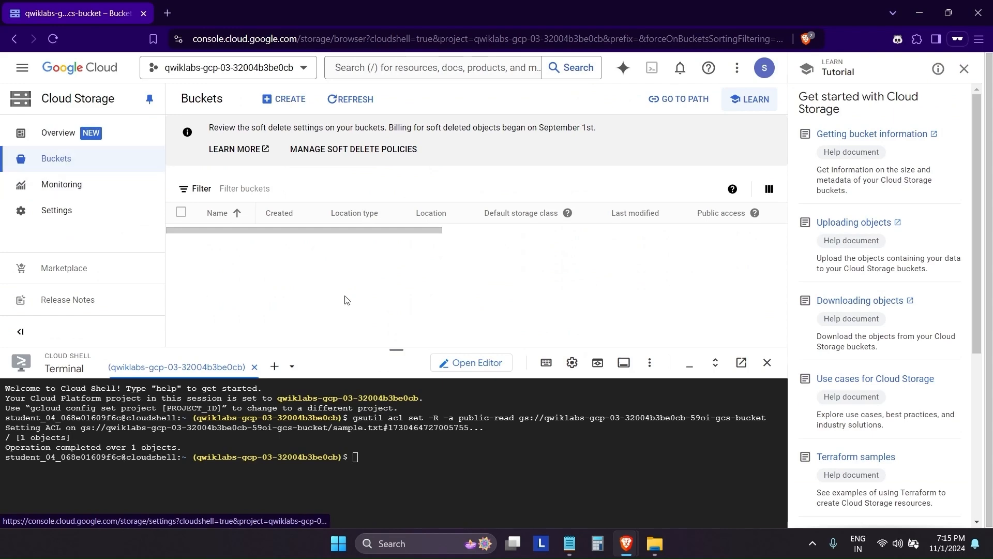
key(alt+Tab)
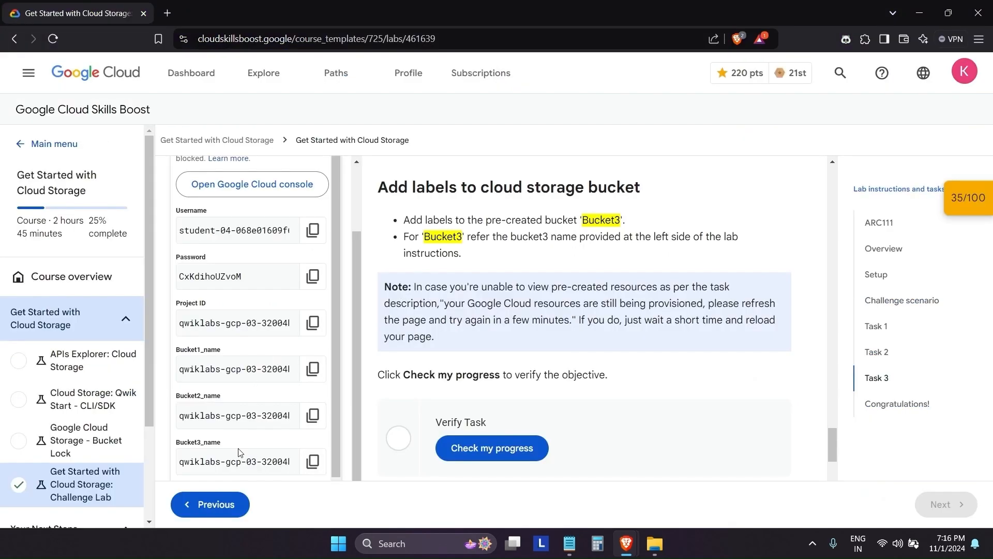
click(312, 461)
key(alt+Tab)
click(166, 13)
key(ctrl+v)
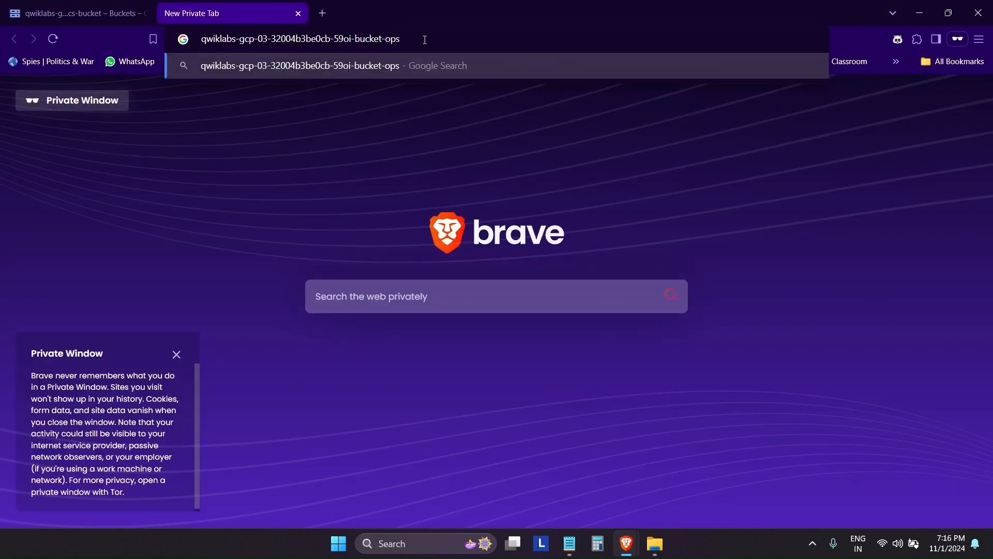
key(ctrl+shift+Tab)
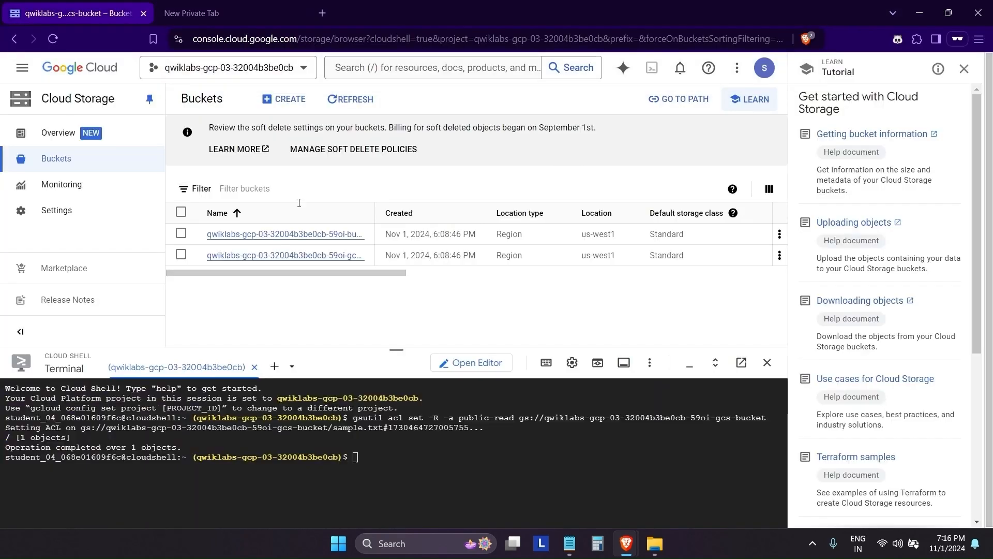
Step: Open the bucket qwiklabs-gcp-03-32004b3be0cb-59oi-bucket-ops from the bucket list and show the labels entry in its configuration
click(320, 237)
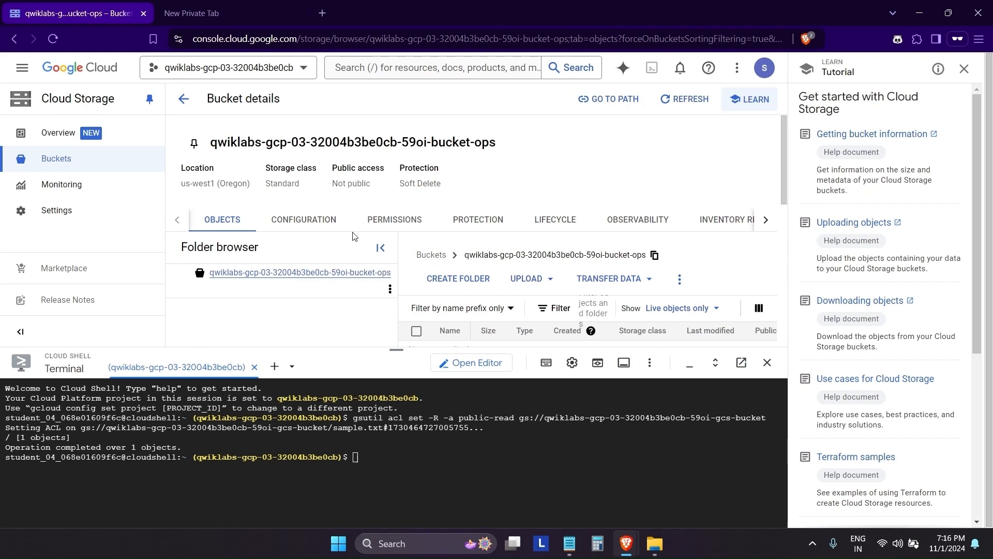
scroll(352, 266, down, 1)
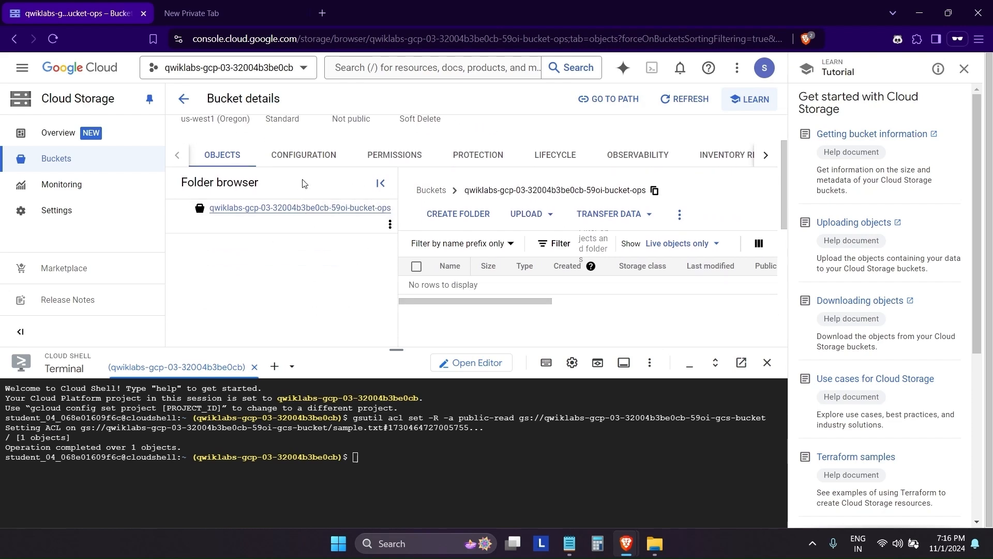
scroll(308, 175, up, 1)
click(308, 221)
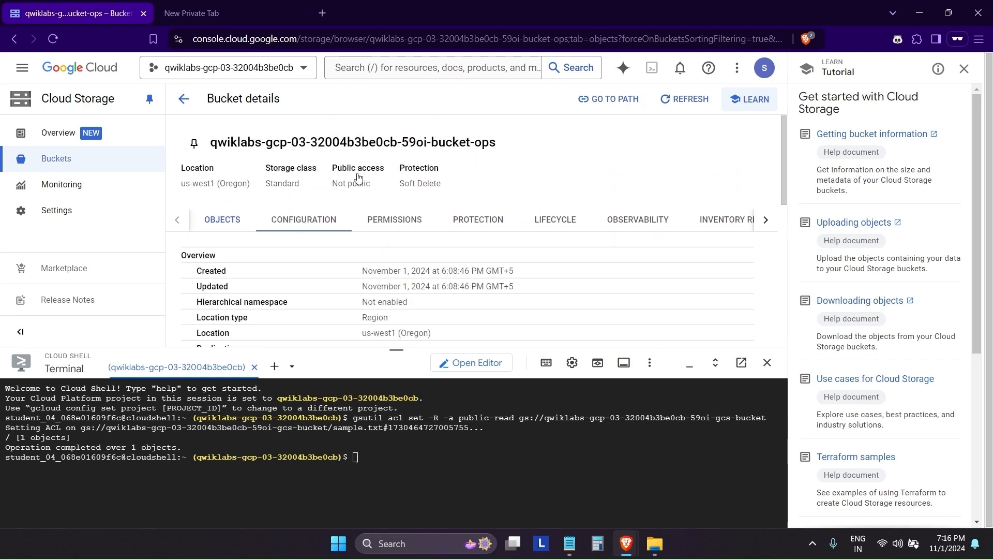
scroll(388, 199, down, 2)
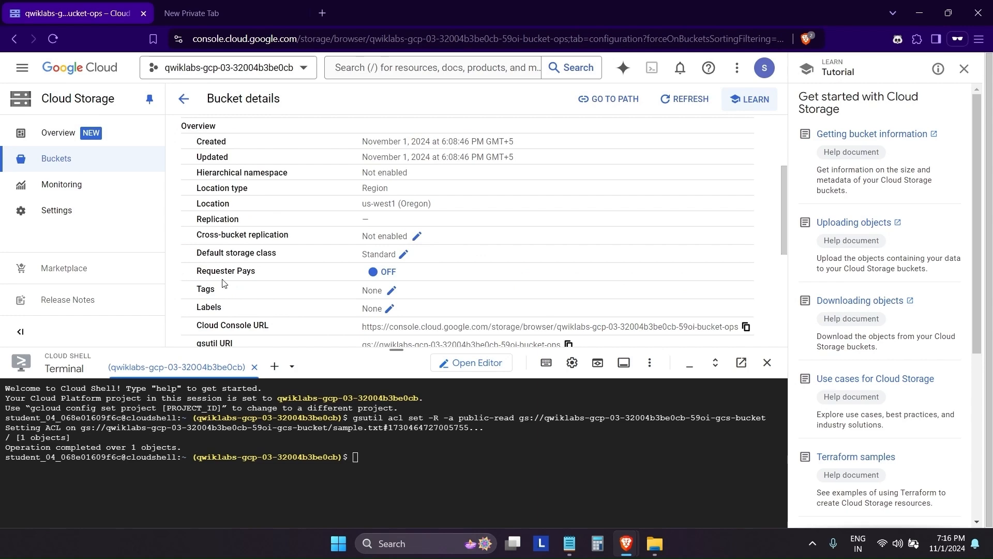
Step: Add a label with key name and value gdgkare to the Bucket3 bucket and save it
click(390, 308)
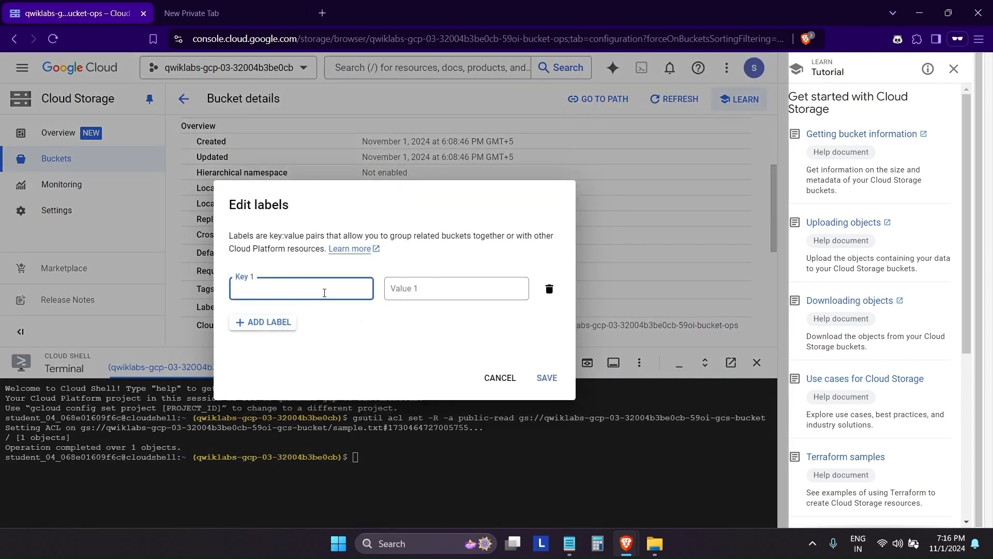
text(name)
key(Tab)
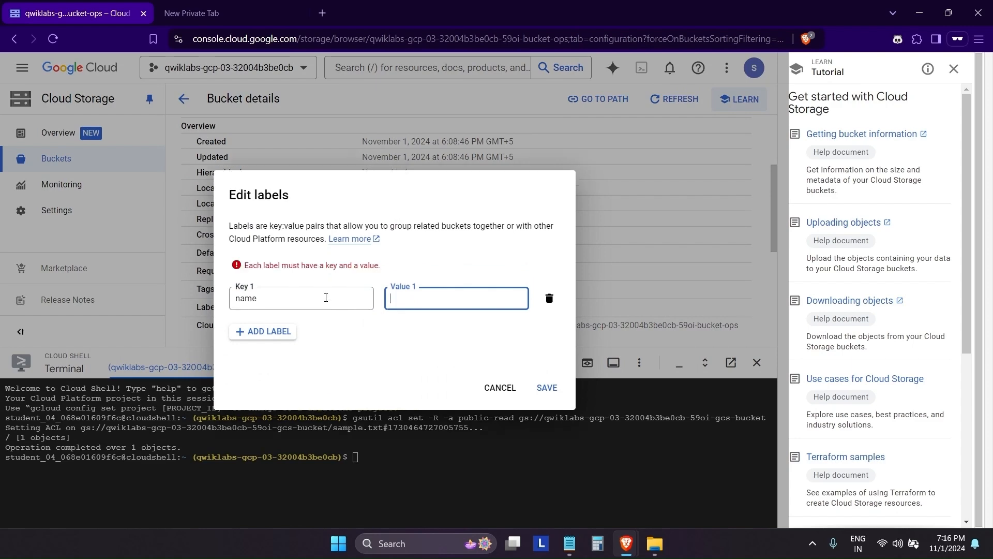
text(gd)
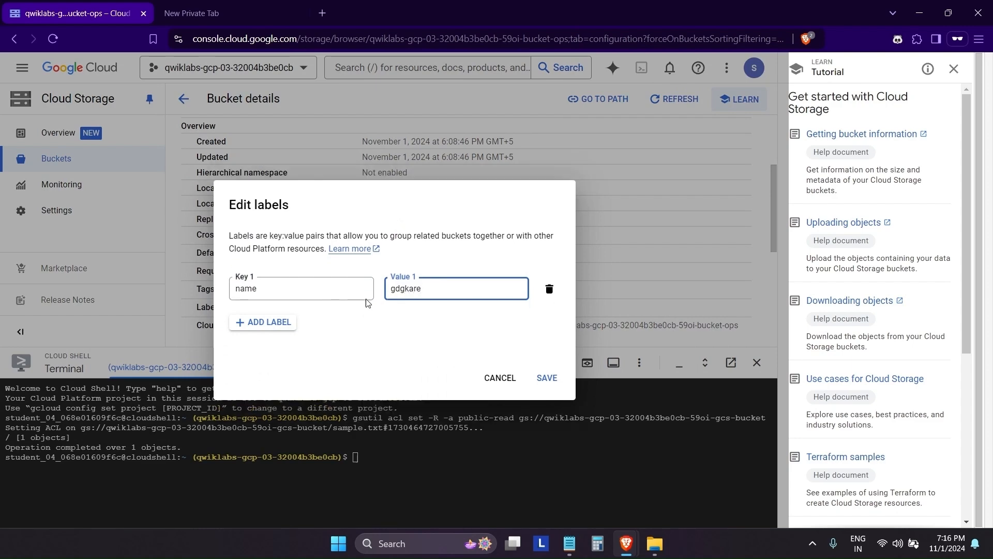
text(gkare)
click(547, 378)
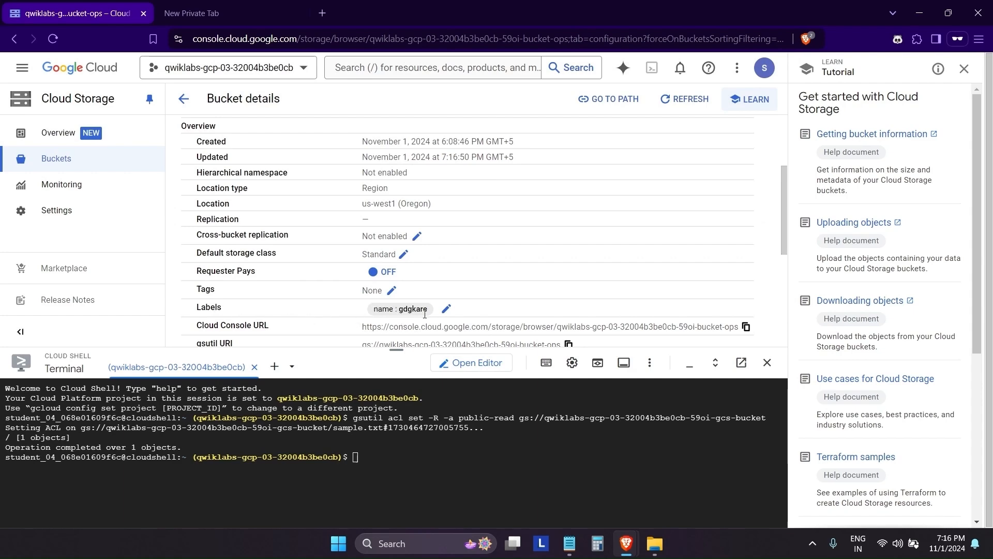
Step: Return to the lab page and check the progress of Task 3
key(alt+Tab)
scroll(496, 358, down, 2)
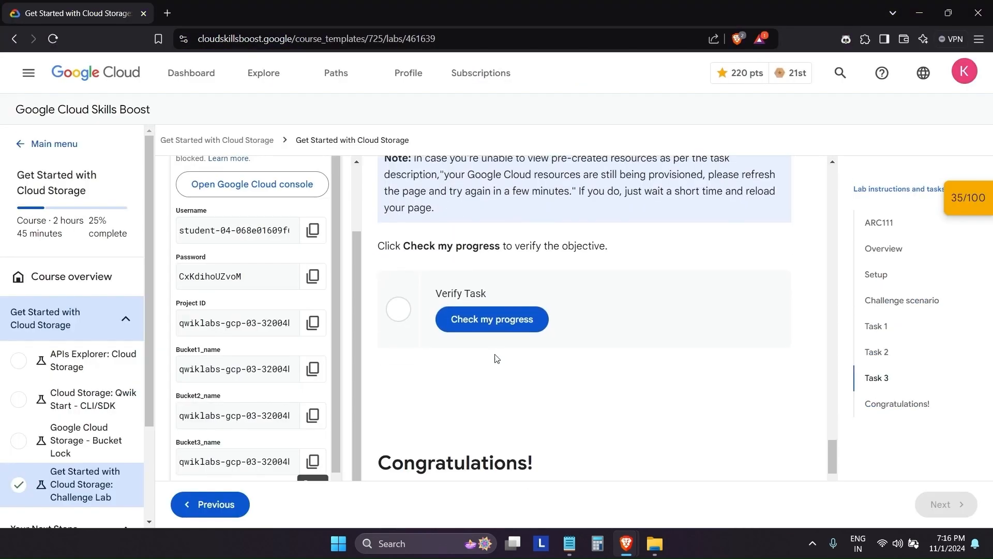
click(509, 324)
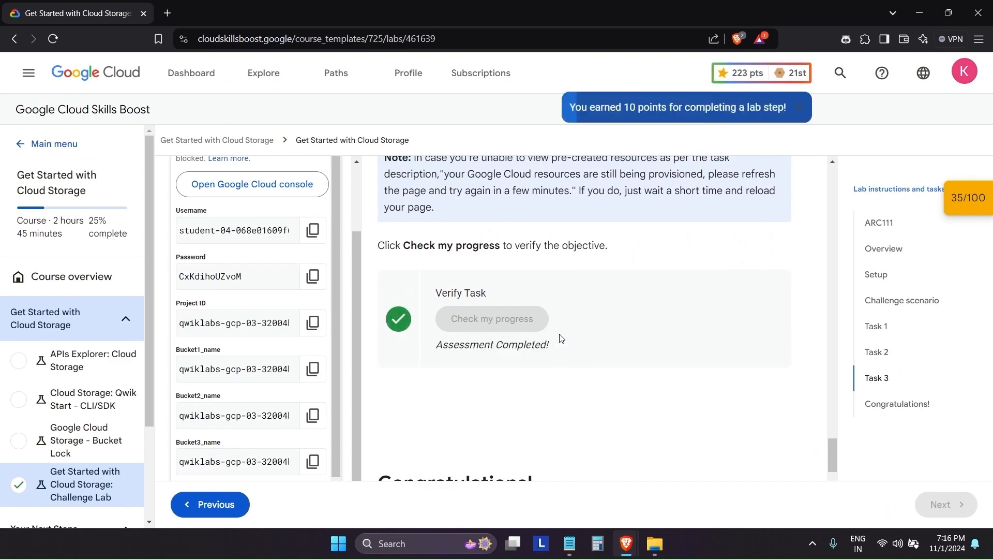